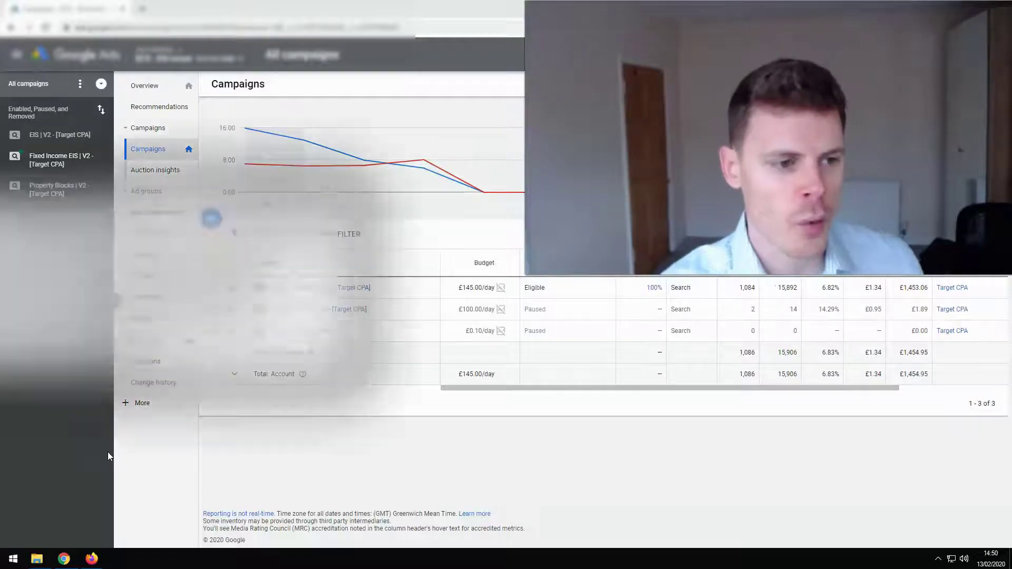
Step: Begin an automated rule for the Fixed Income EIS | V2 - [Target CPA] campaign and list rule types
click(213, 287)
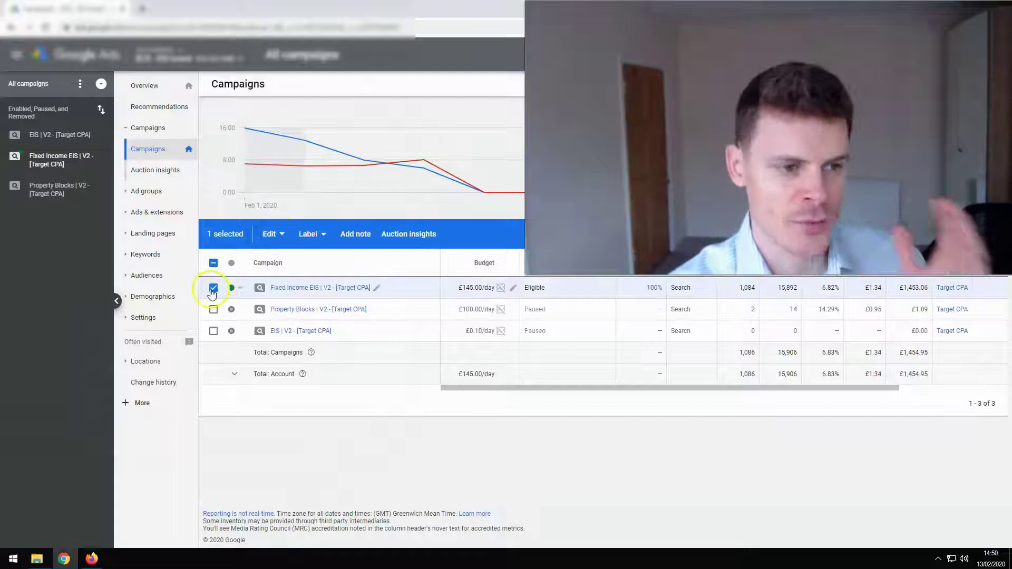
click(274, 234)
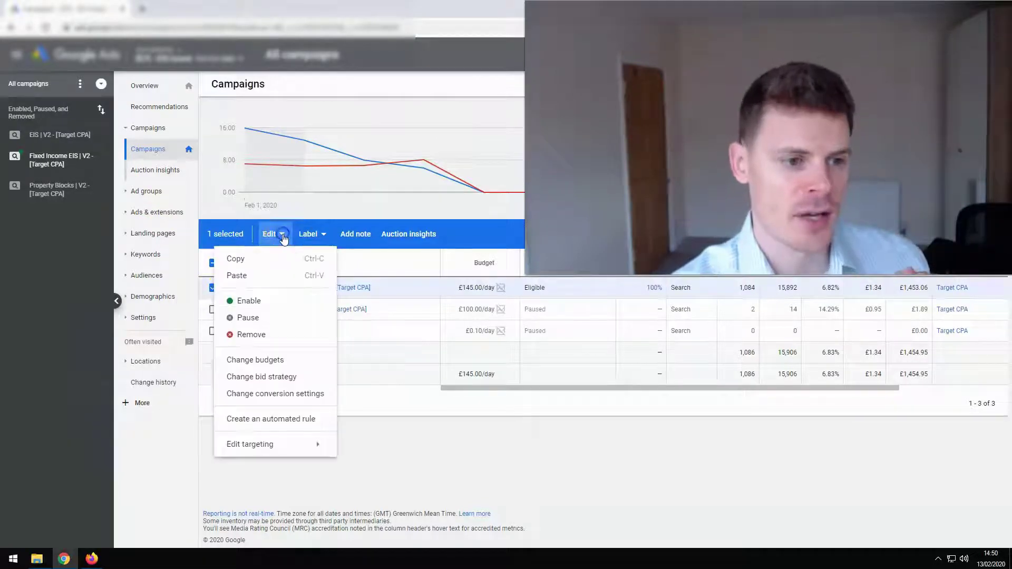
click(252, 419)
click(279, 146)
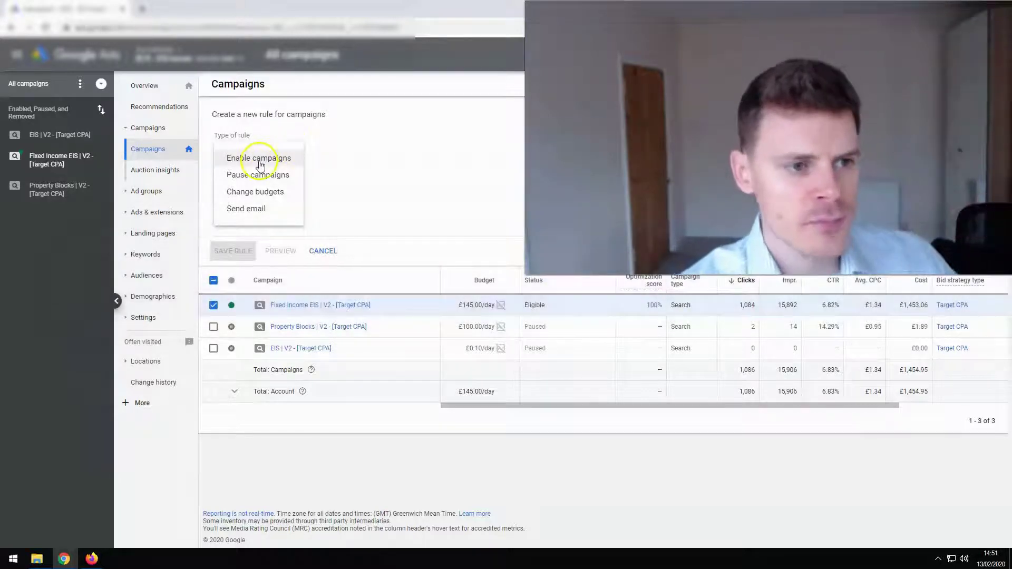
Step: Make it an Enable campaigns rule with frequency Once, on Feb 14, 2020
click(259, 158)
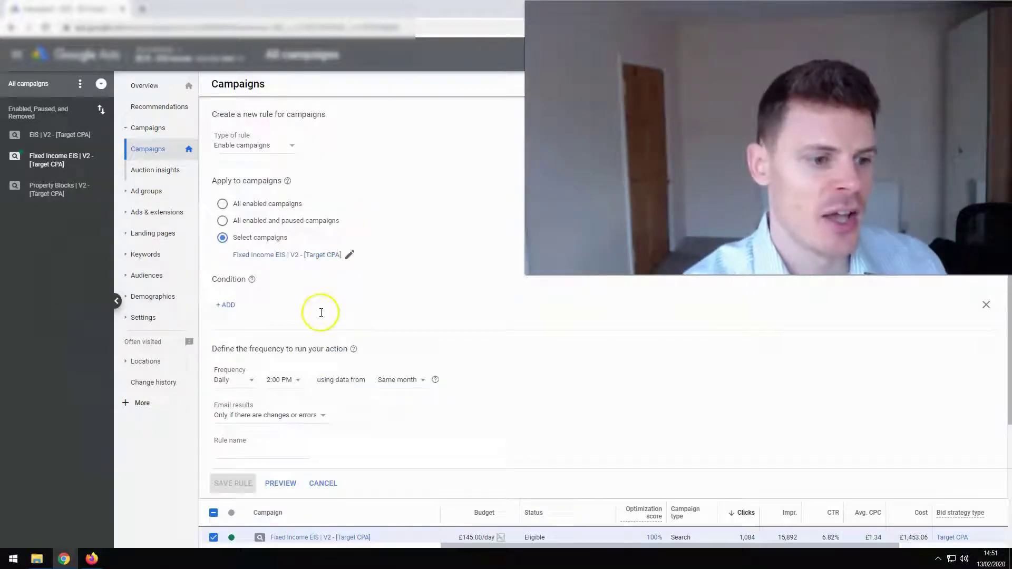
click(241, 384)
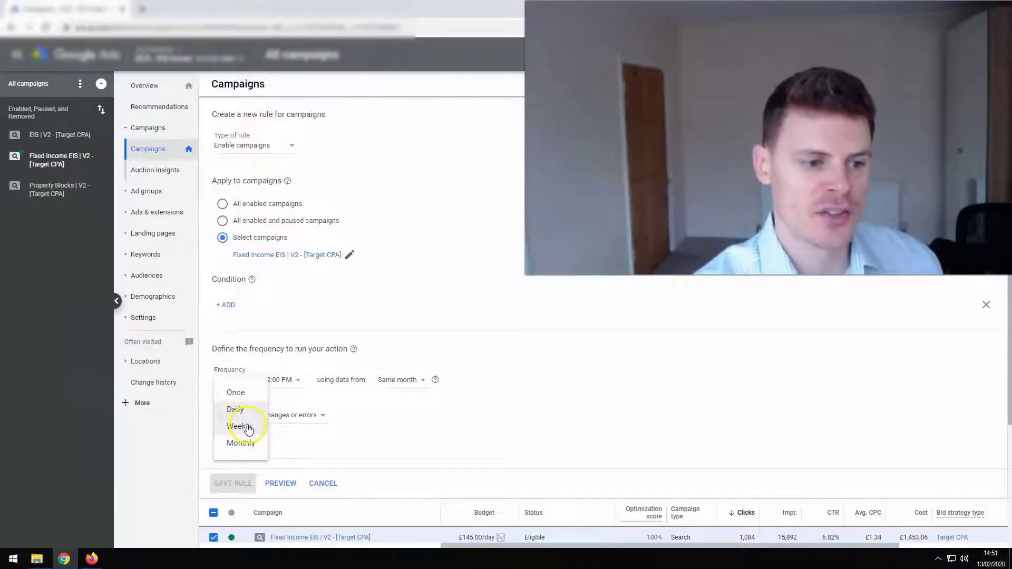
click(237, 393)
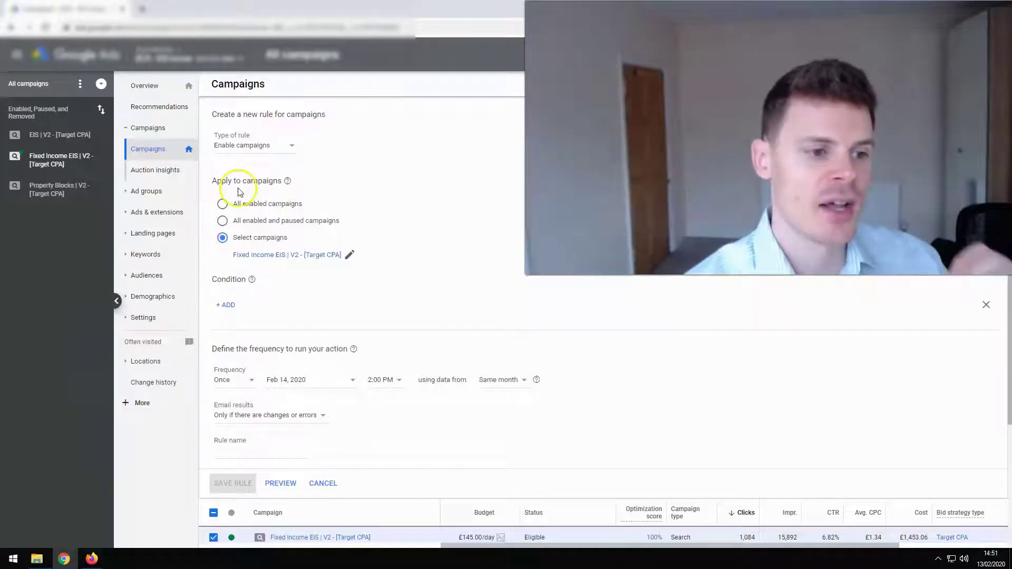
click(225, 306)
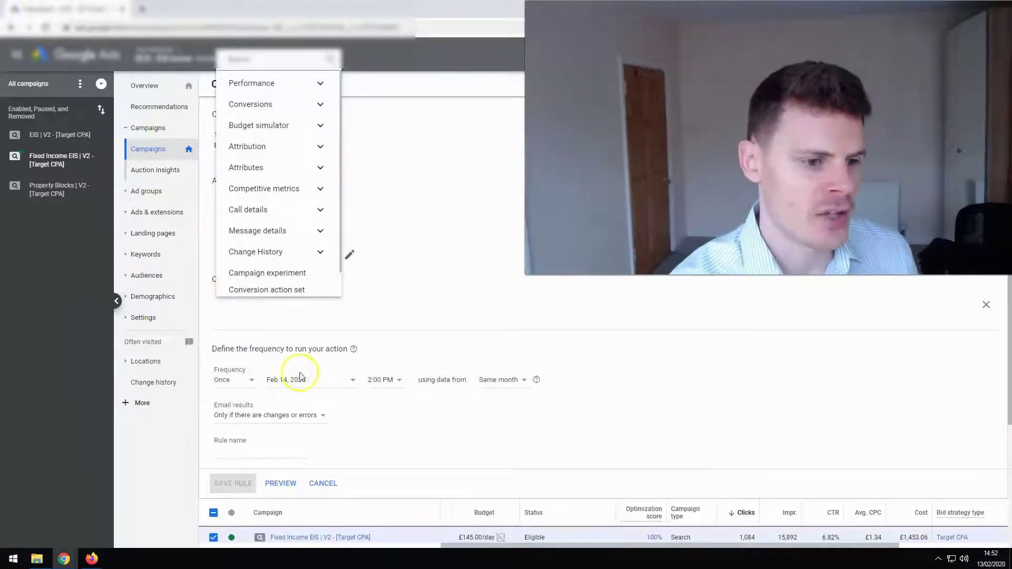
click(361, 426)
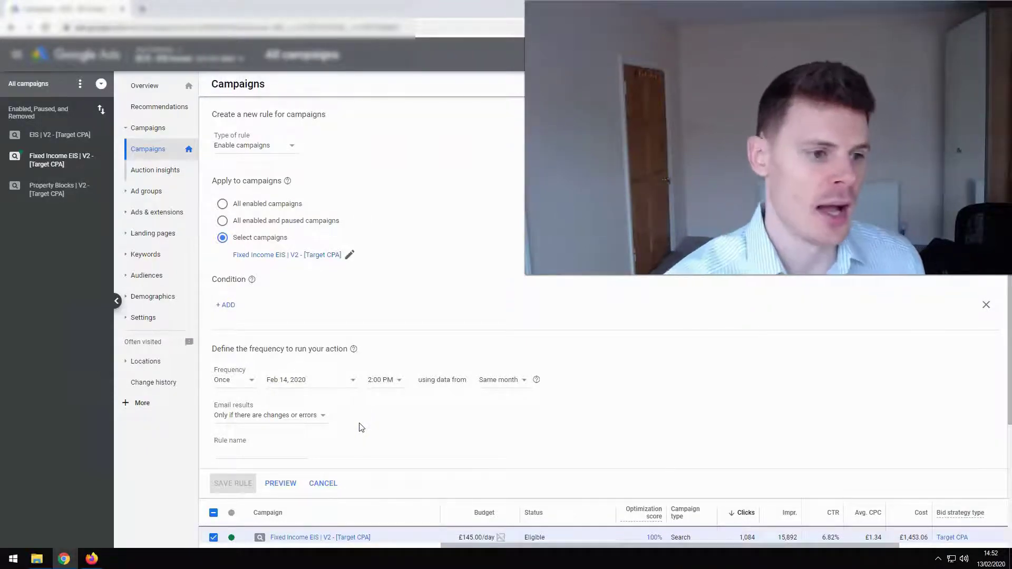
click(133, 256)
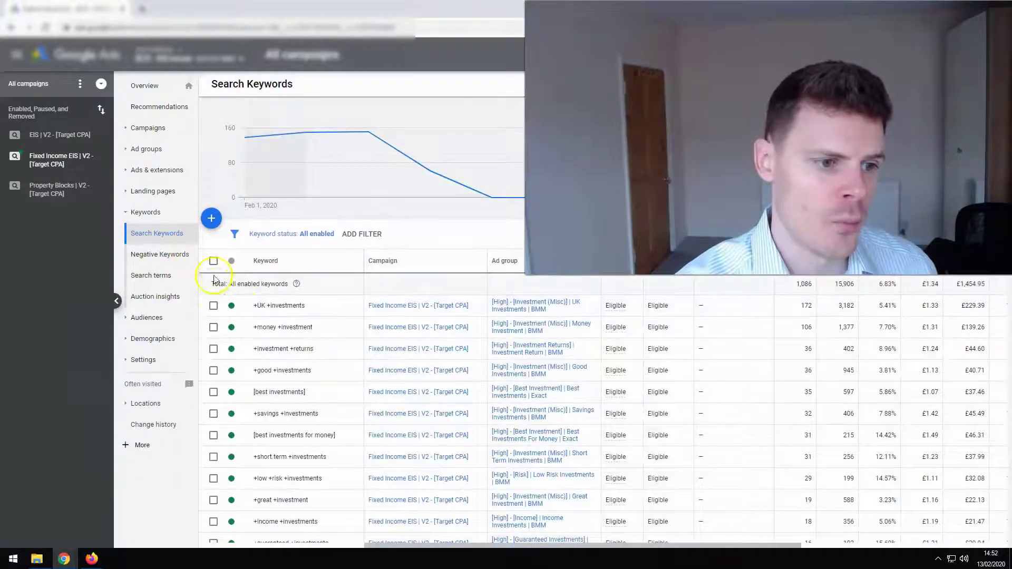
Step: Begin an automated rule for the +UK +investments keyword and list the keyword rule types
click(213, 306)
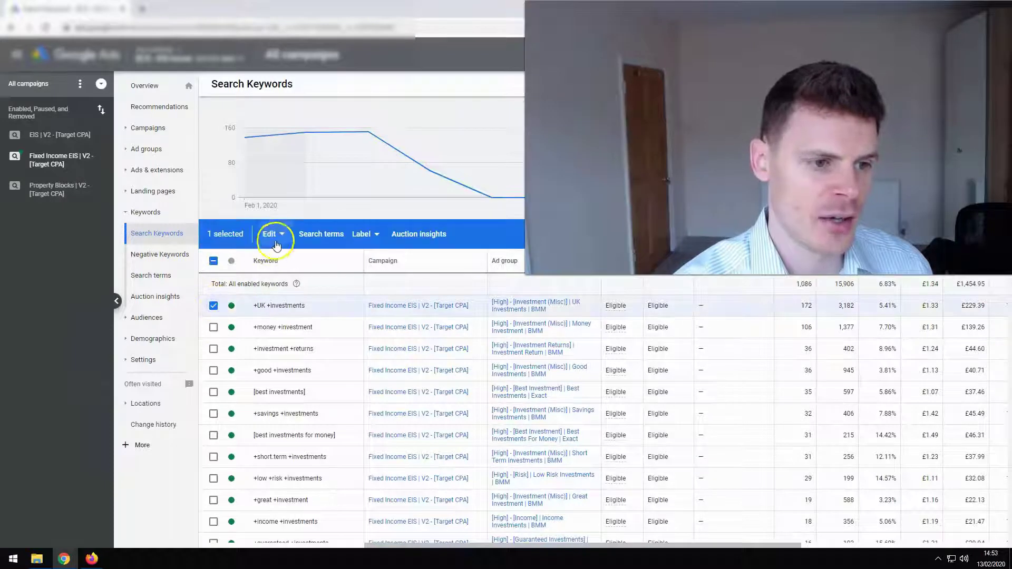
click(276, 242)
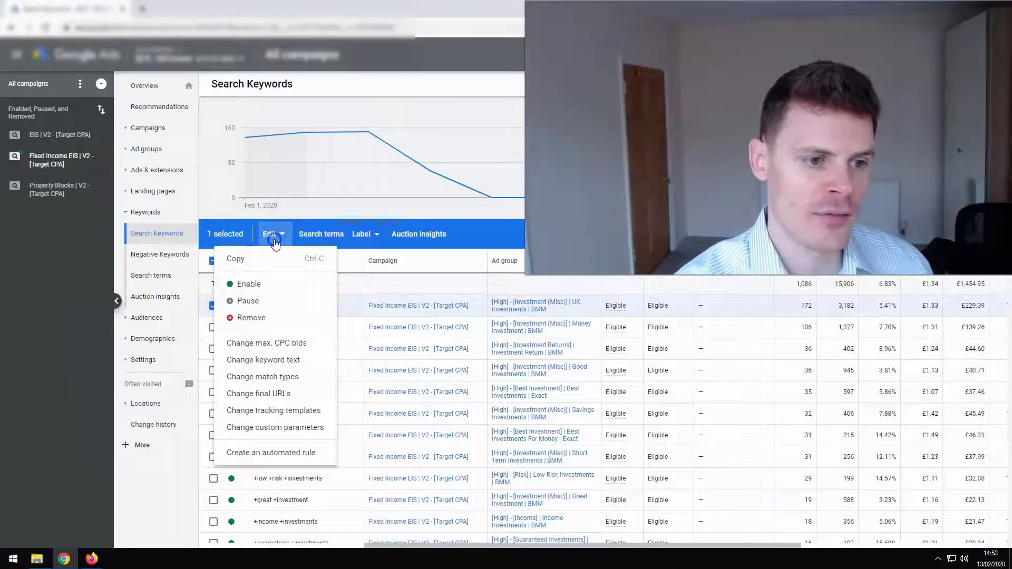
click(273, 461)
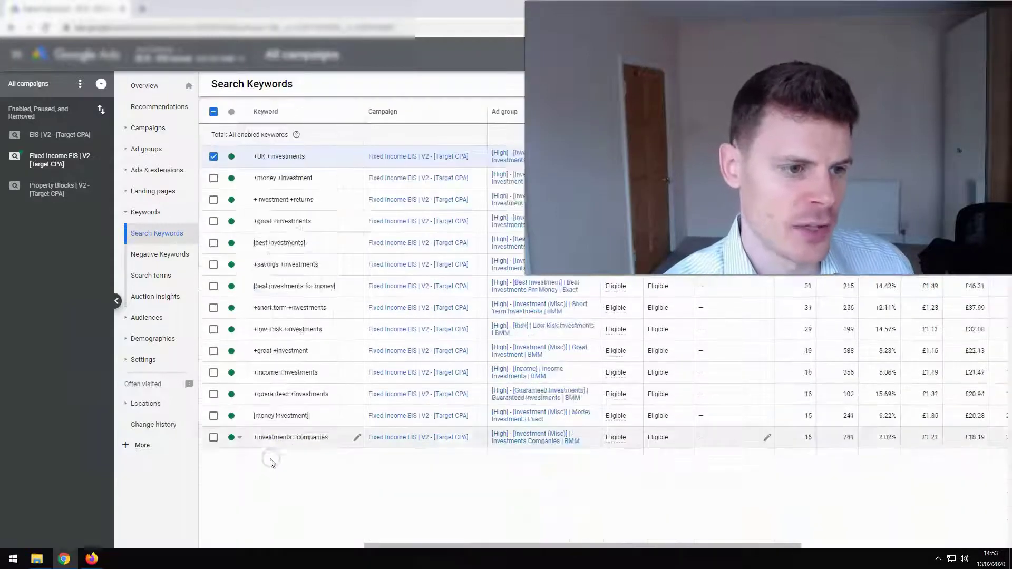
click(262, 148)
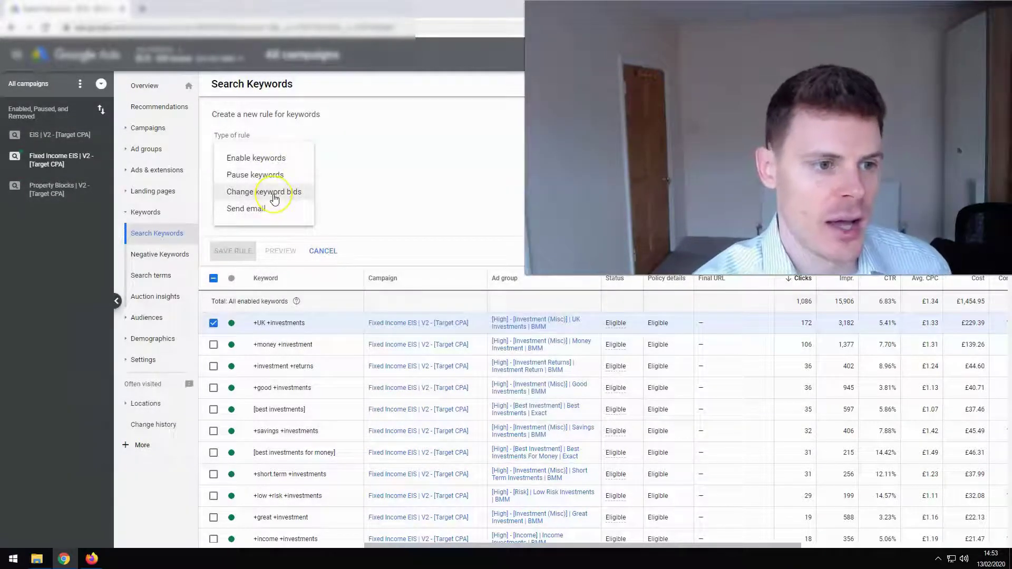
Step: Make it a Change keyword bids rule with Increase bids as the action
click(274, 194)
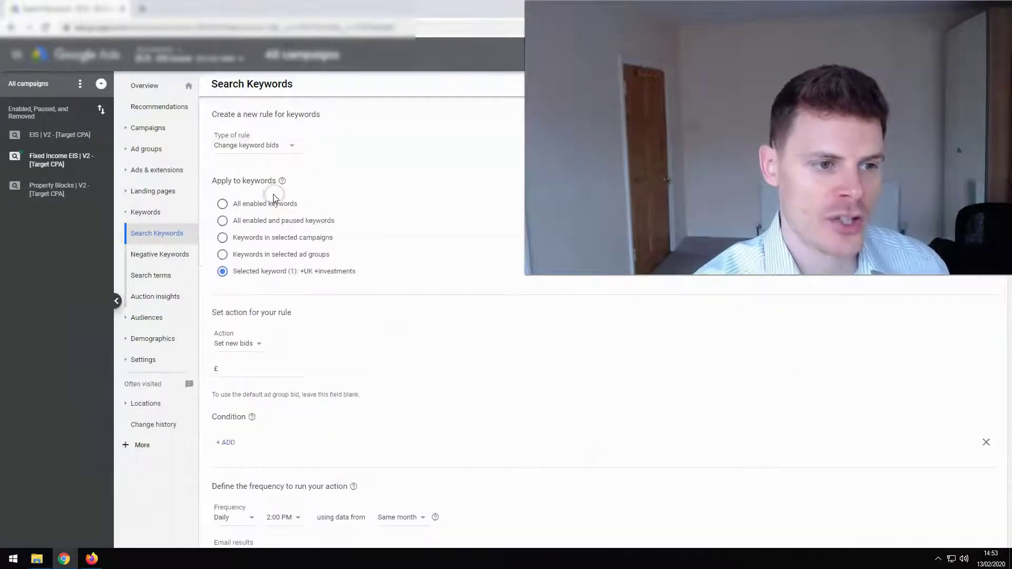
scroll(287, 211, down, 2)
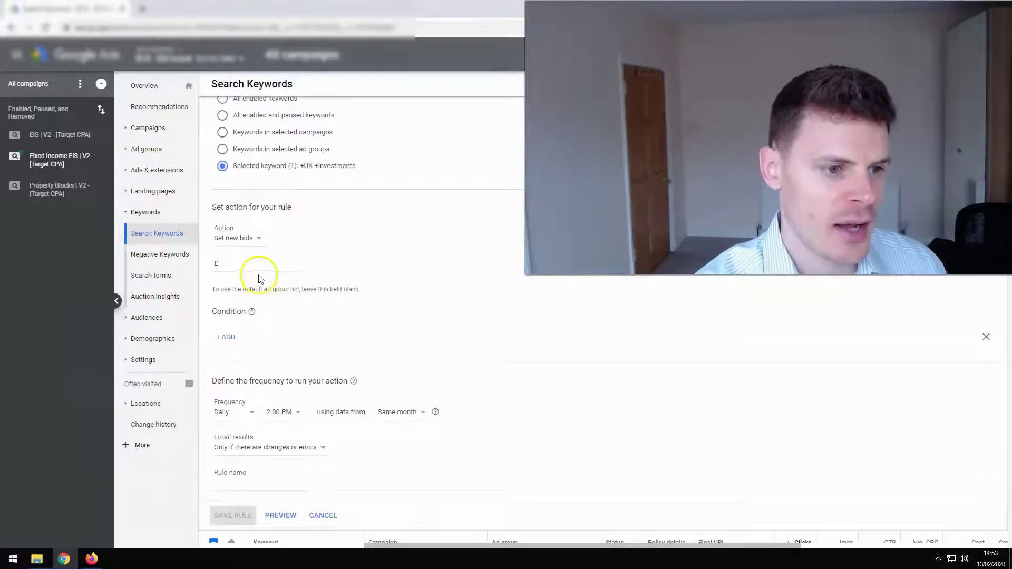
click(243, 245)
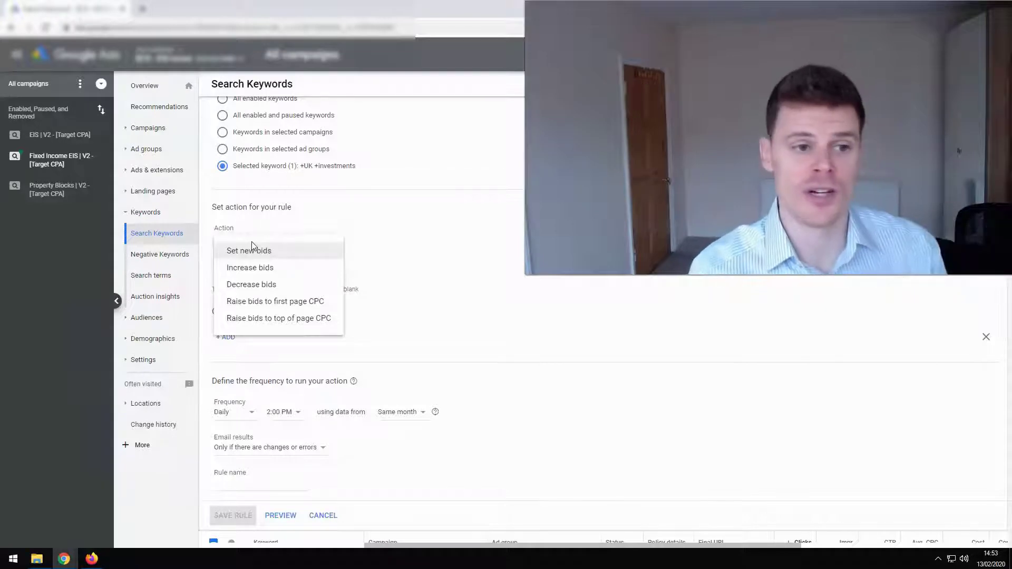
click(266, 267)
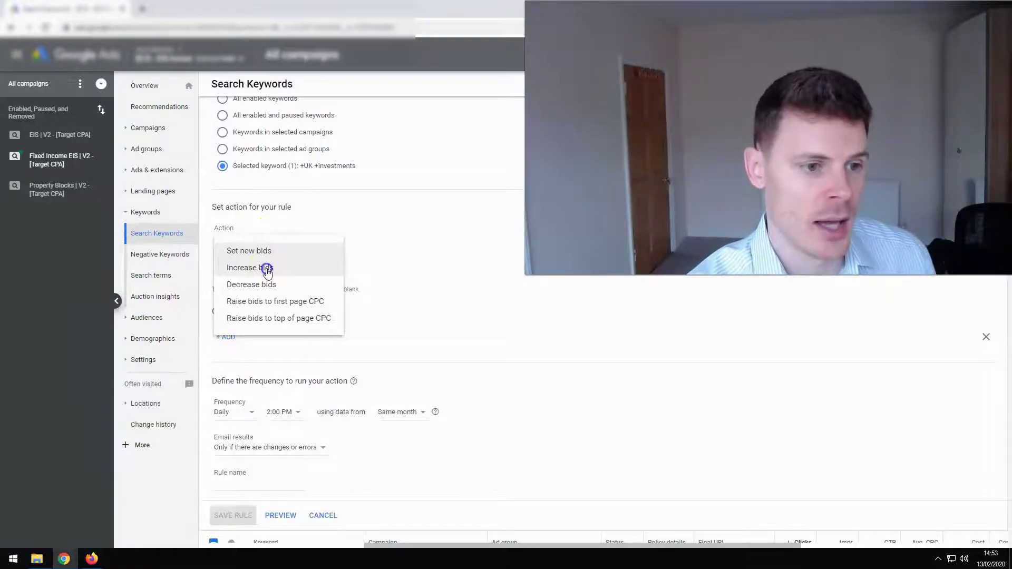
click(271, 265)
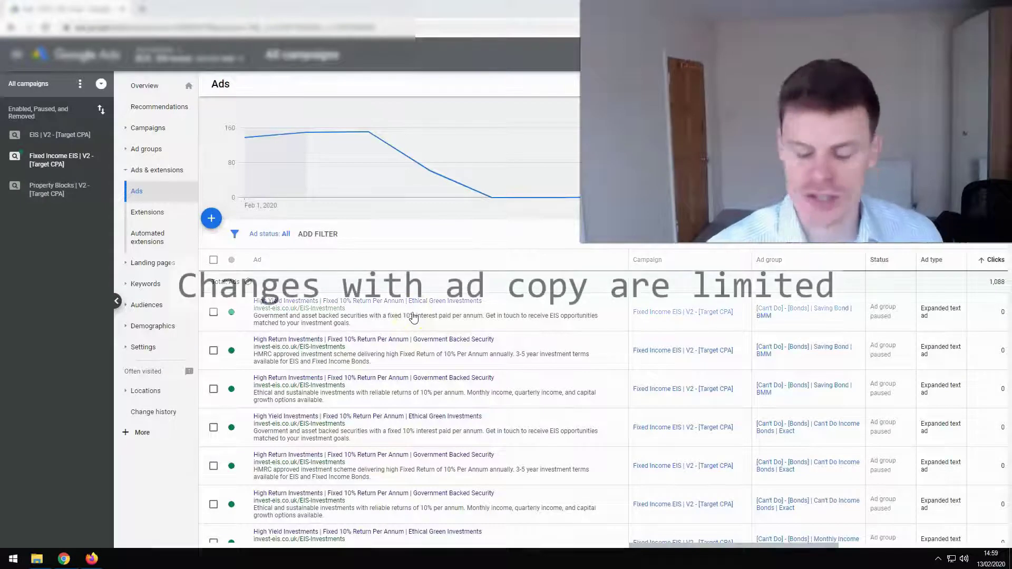
Step: Select all 50 ads, view the available ad rule types, then go back to Campaigns
click(213, 312)
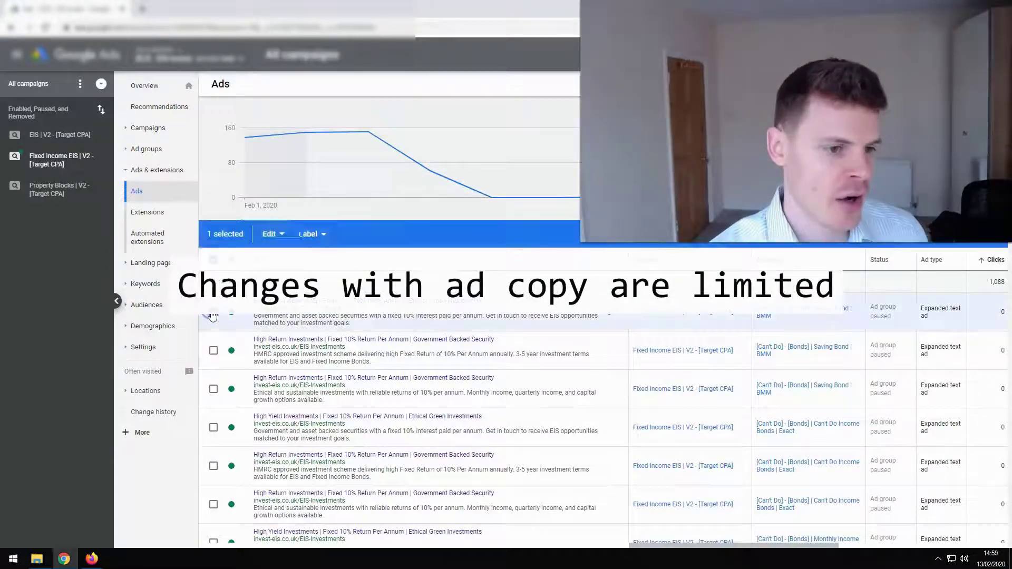
click(214, 259)
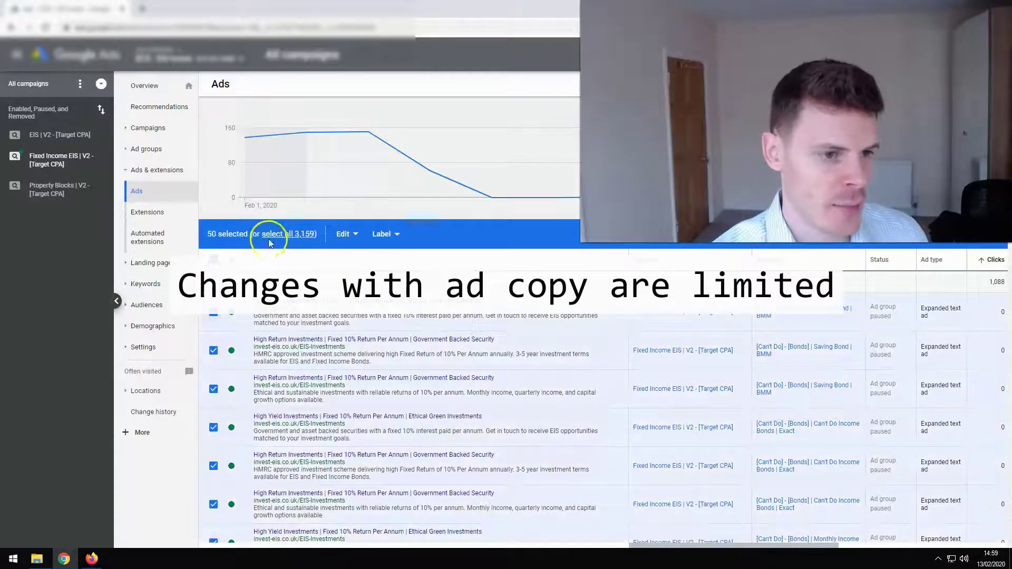
click(344, 235)
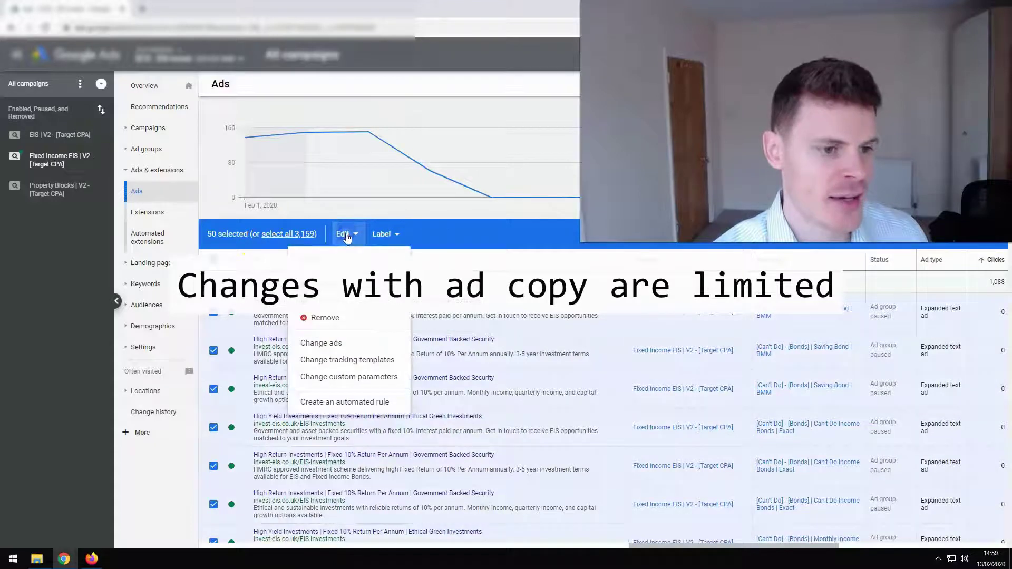
click(348, 402)
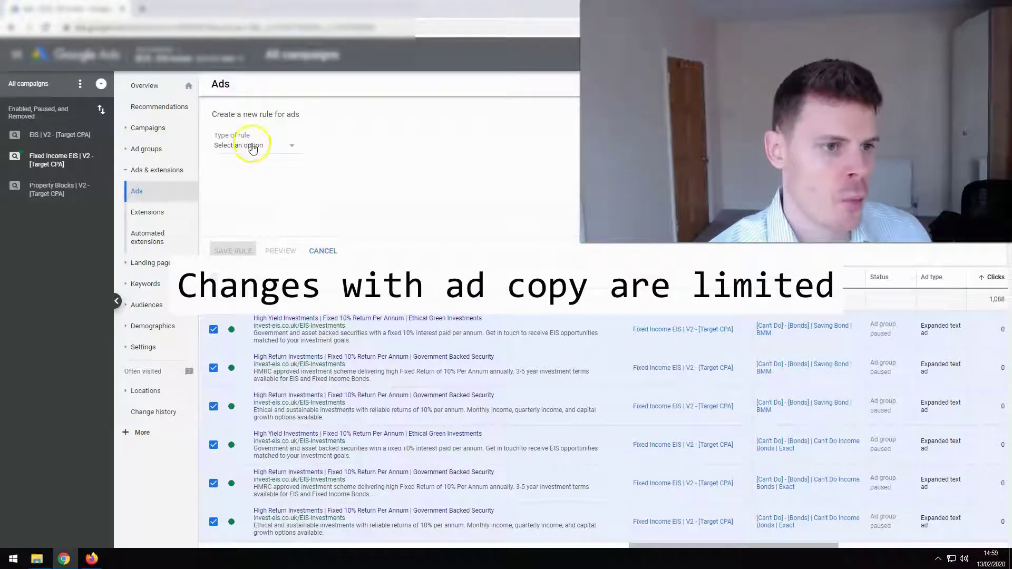
click(252, 143)
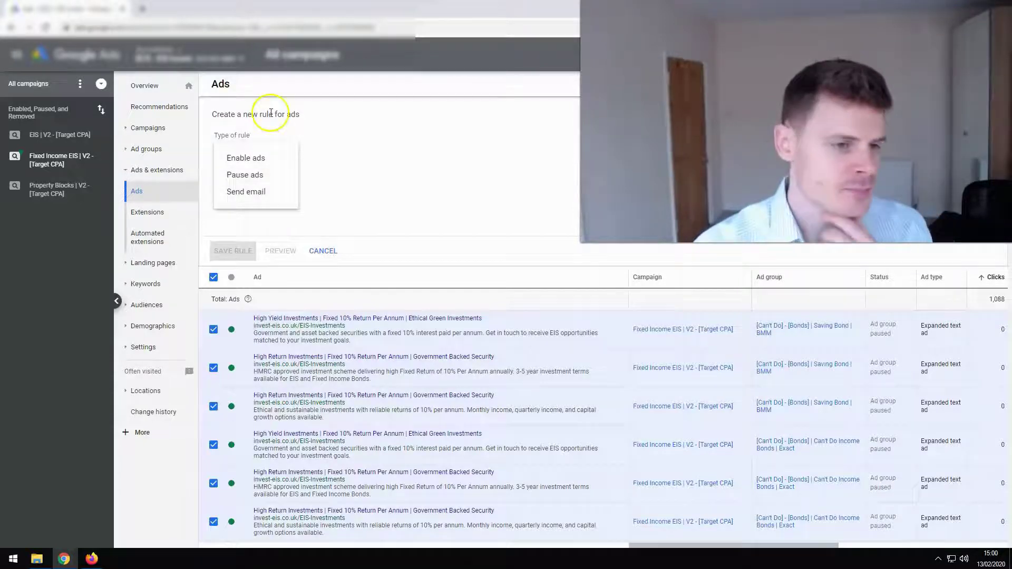
click(325, 158)
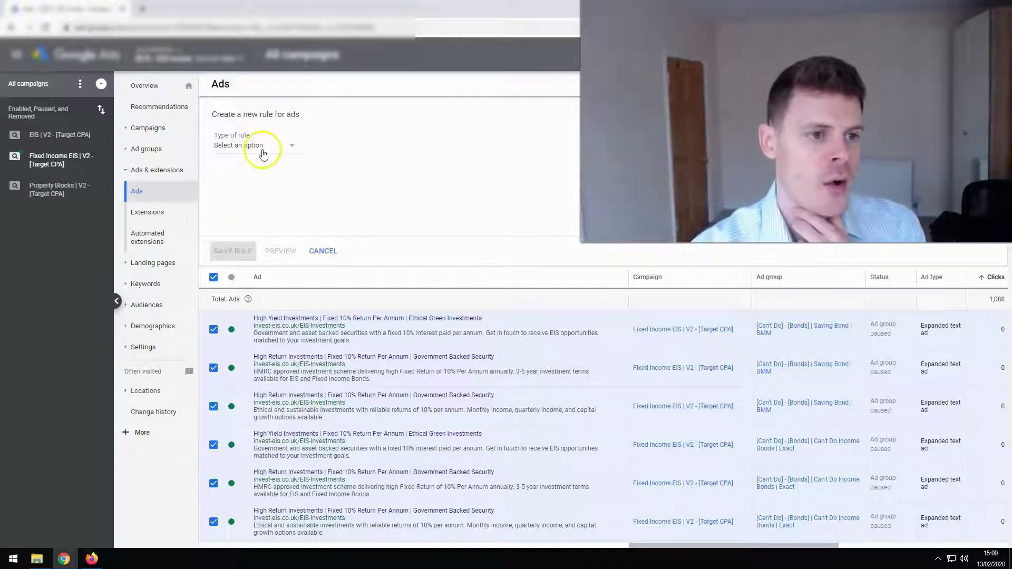
click(164, 138)
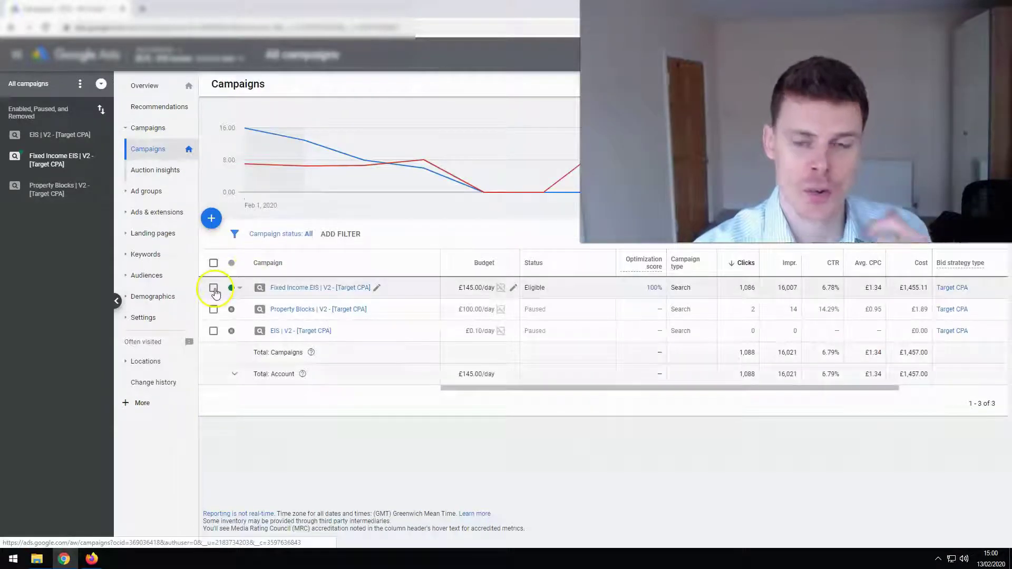
Step: Create an Enable campaigns rule for the Fixed Income EIS | V2 - [Target CPA] campaign
click(214, 289)
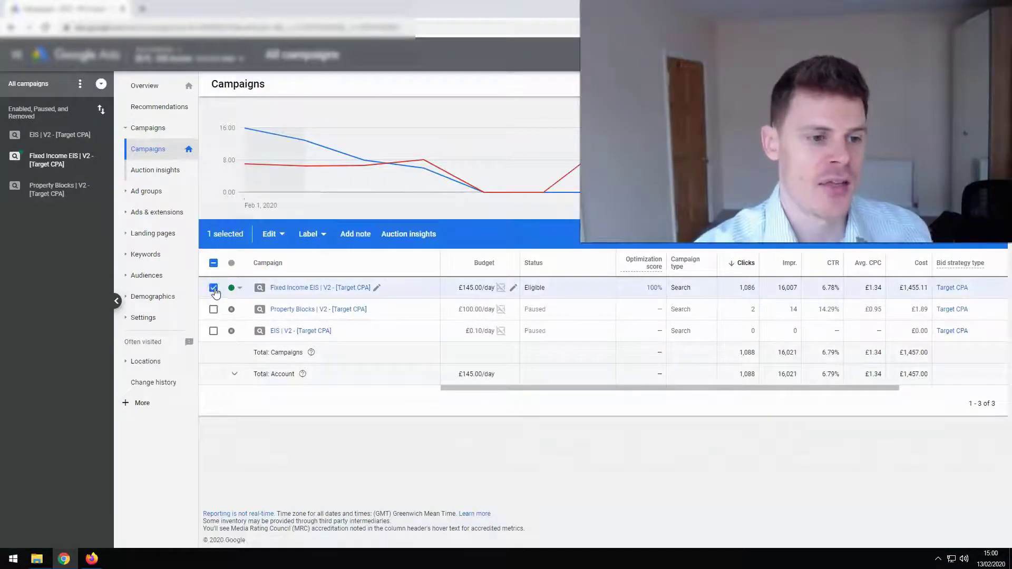
click(271, 235)
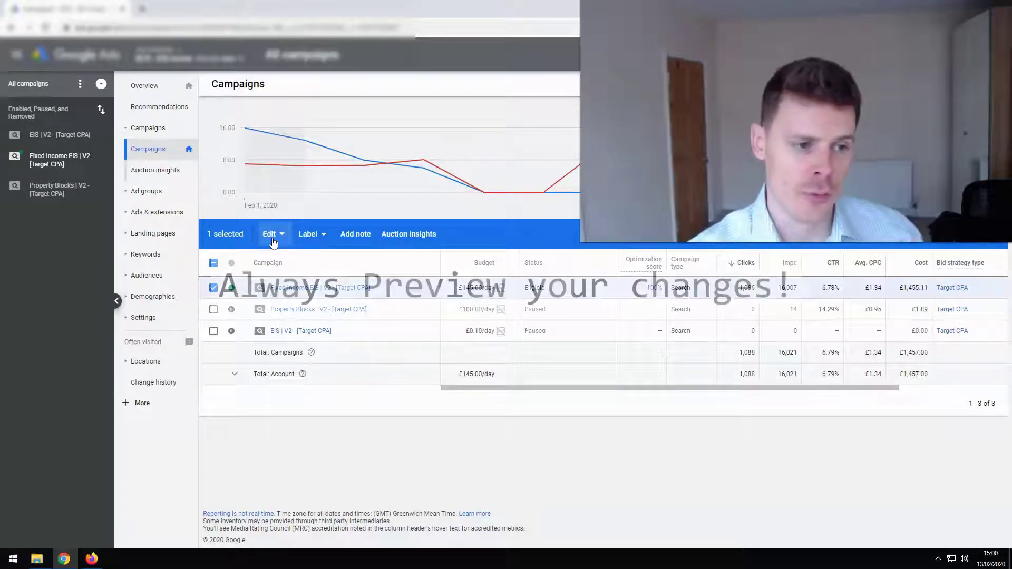
click(271, 235)
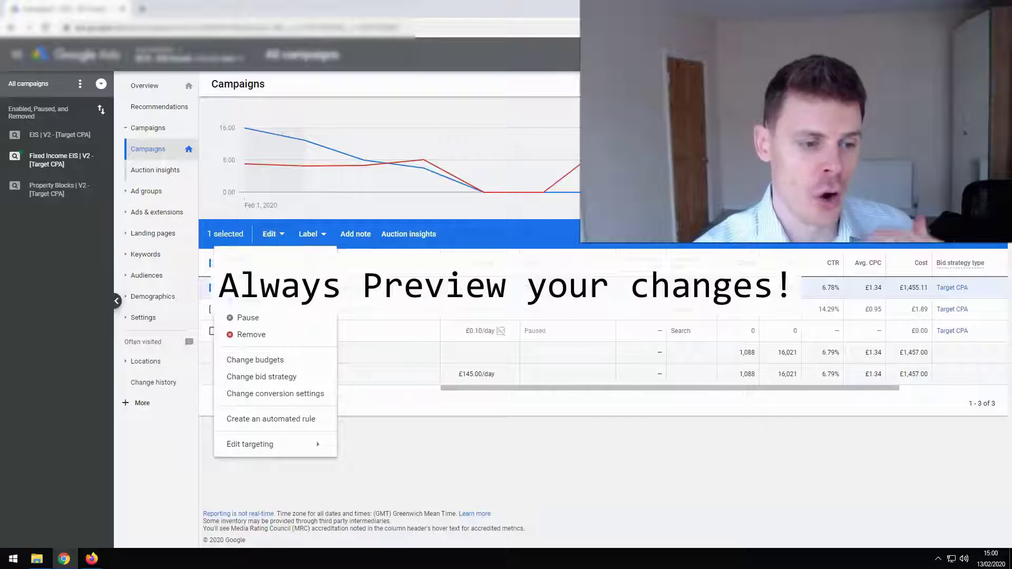
click(288, 420)
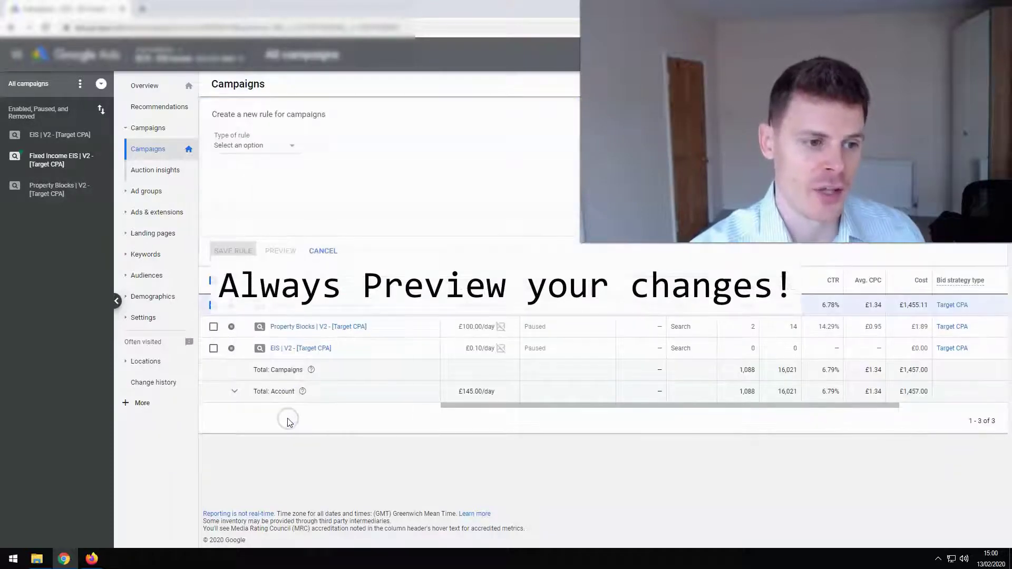
click(258, 150)
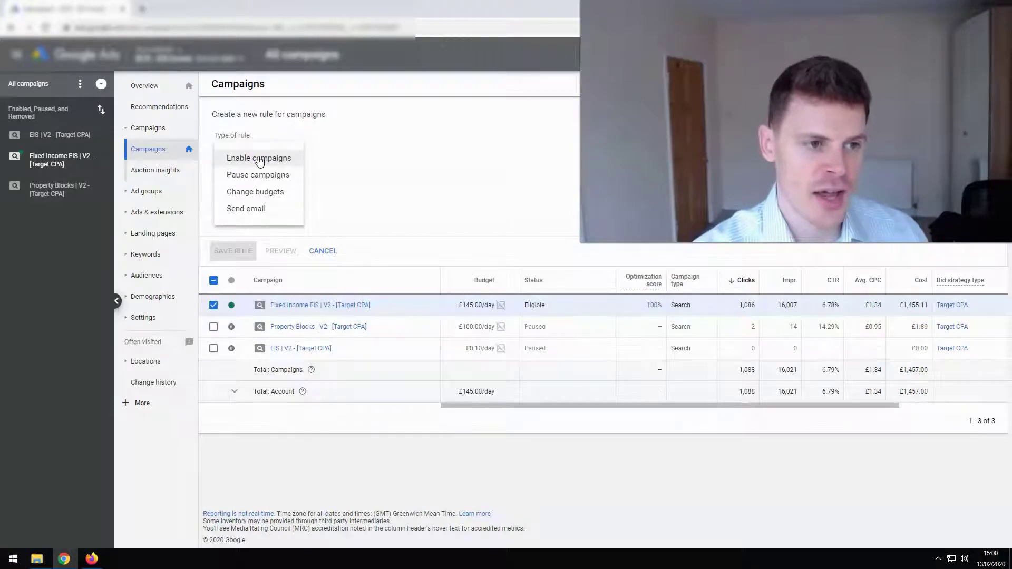
click(259, 159)
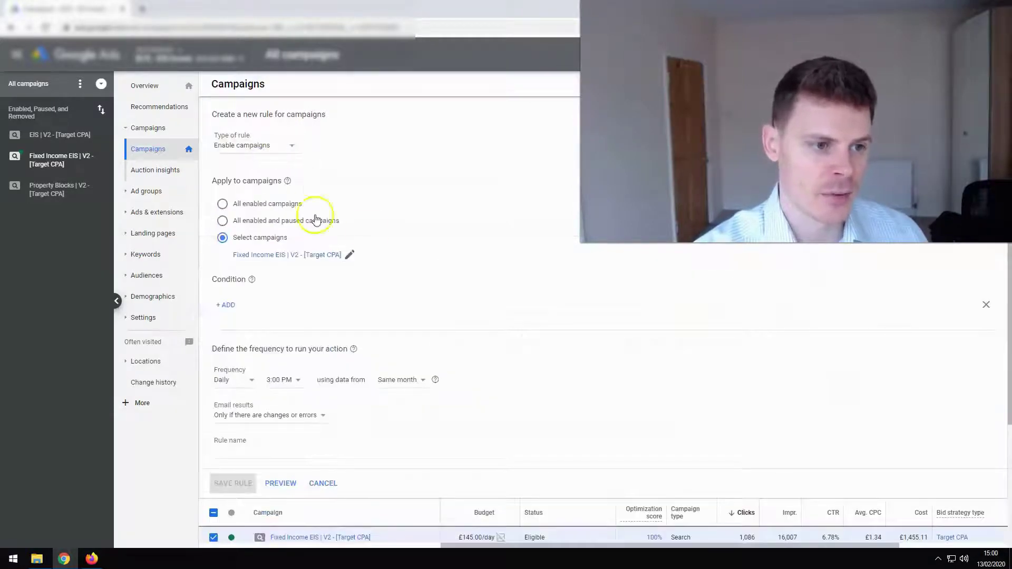
scroll(372, 236, down, 1)
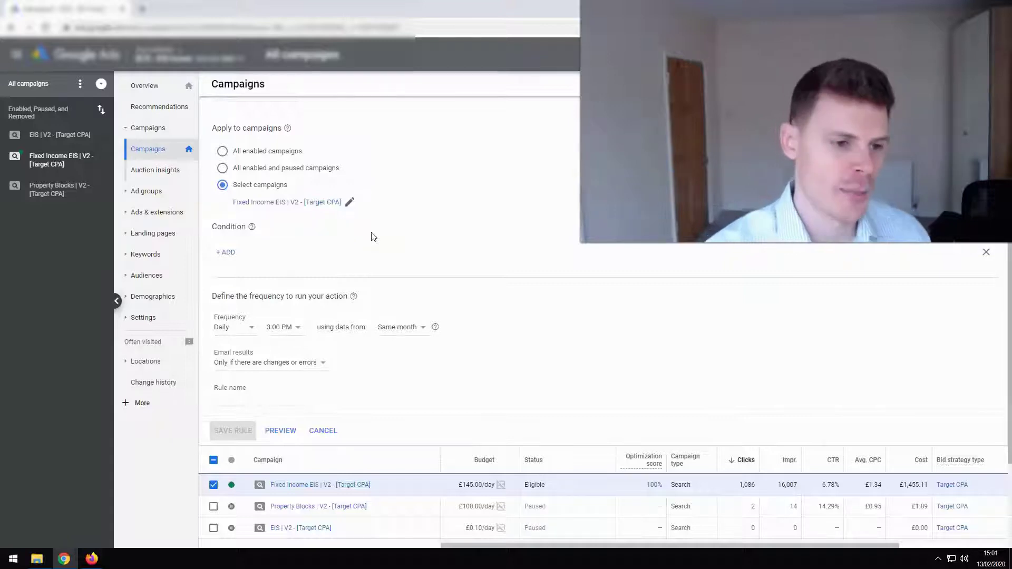
scroll(347, 265, up, 1)
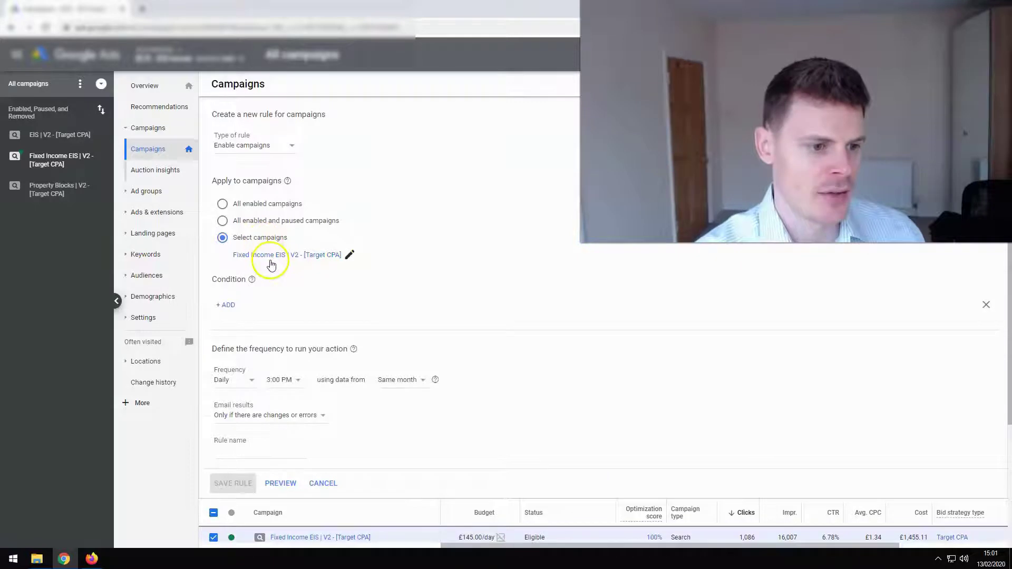
scroll(271, 264, down, 1)
Step: Set the rule to run Once on Feb 20, 2020 and name it 'Test Rule'
click(234, 329)
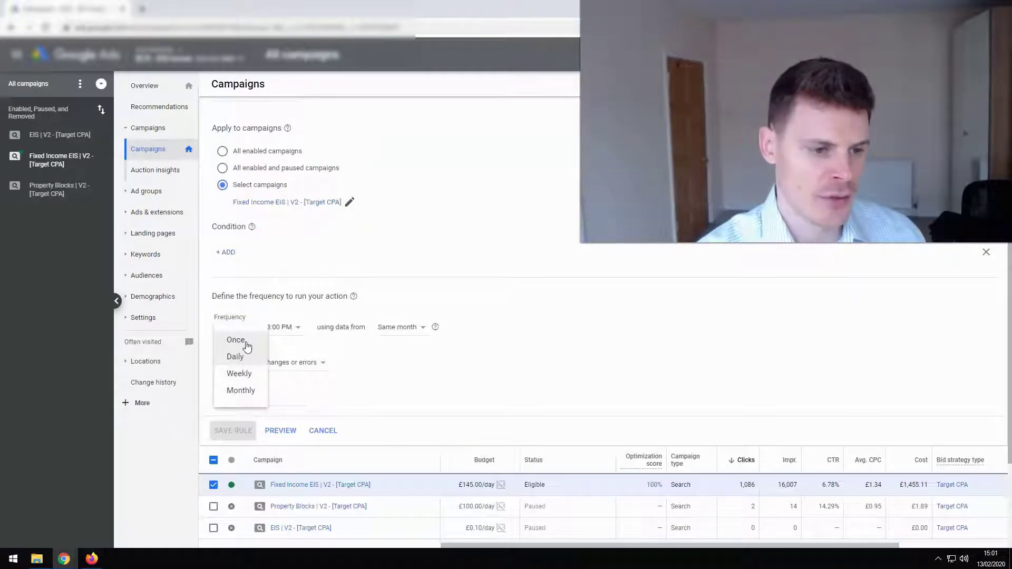
click(236, 340)
click(293, 333)
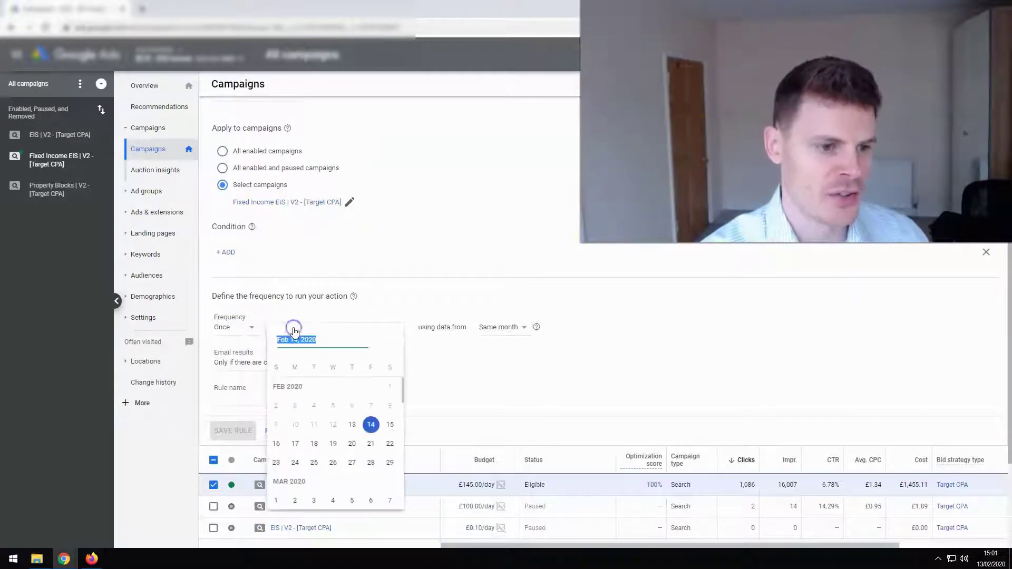
click(352, 443)
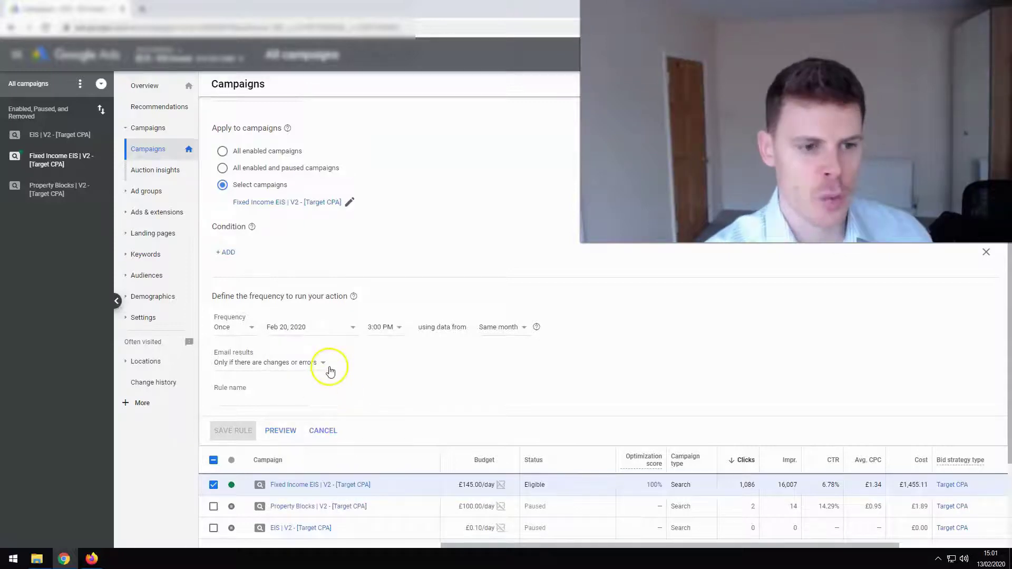
click(250, 399)
text(Test R)
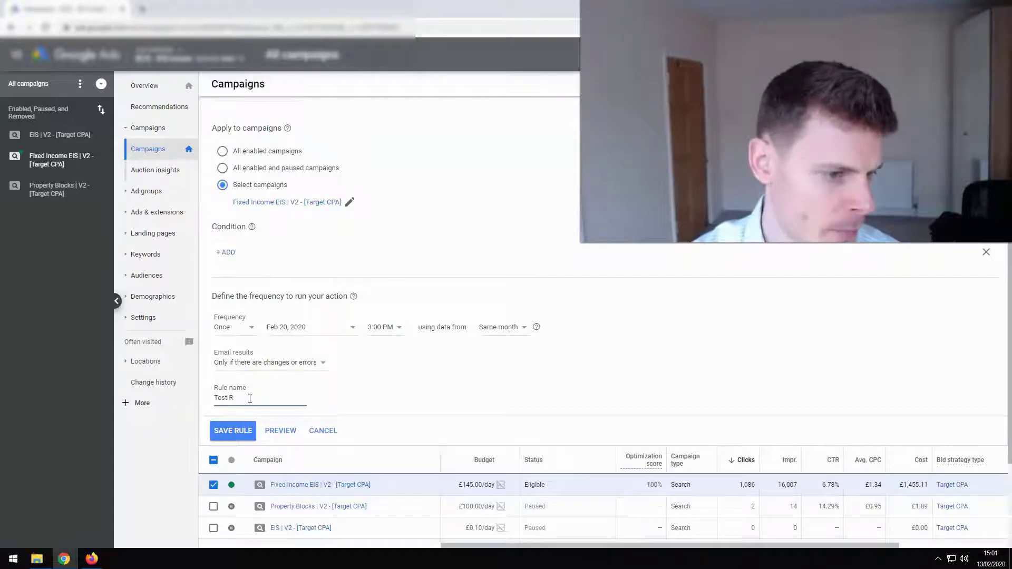
text(ule)
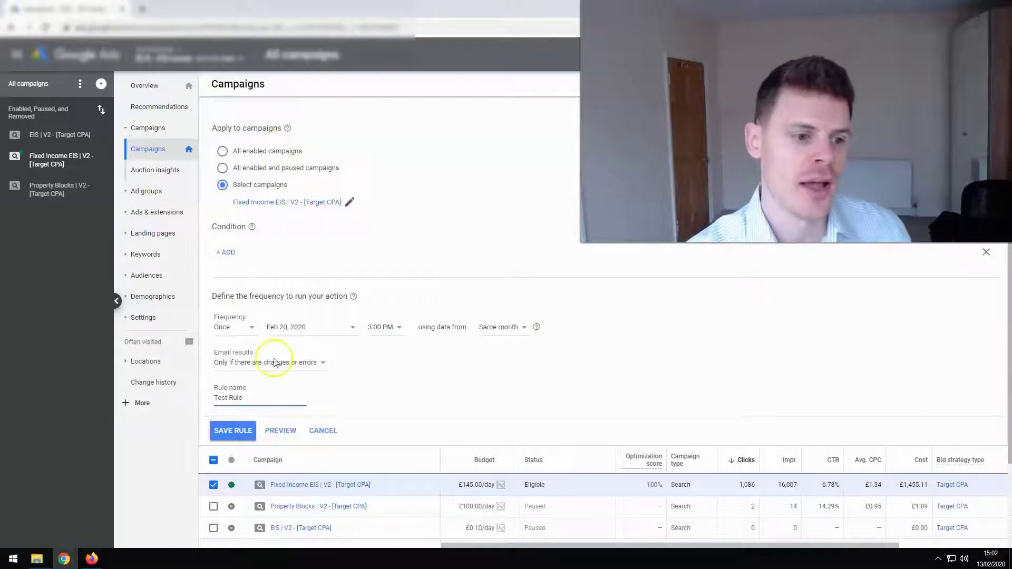
click(279, 434)
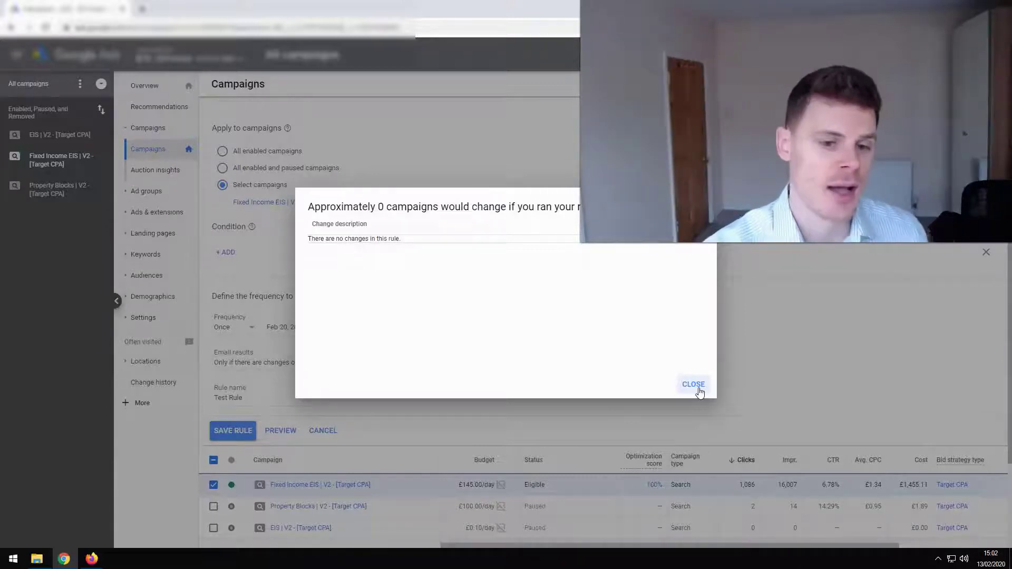
click(695, 384)
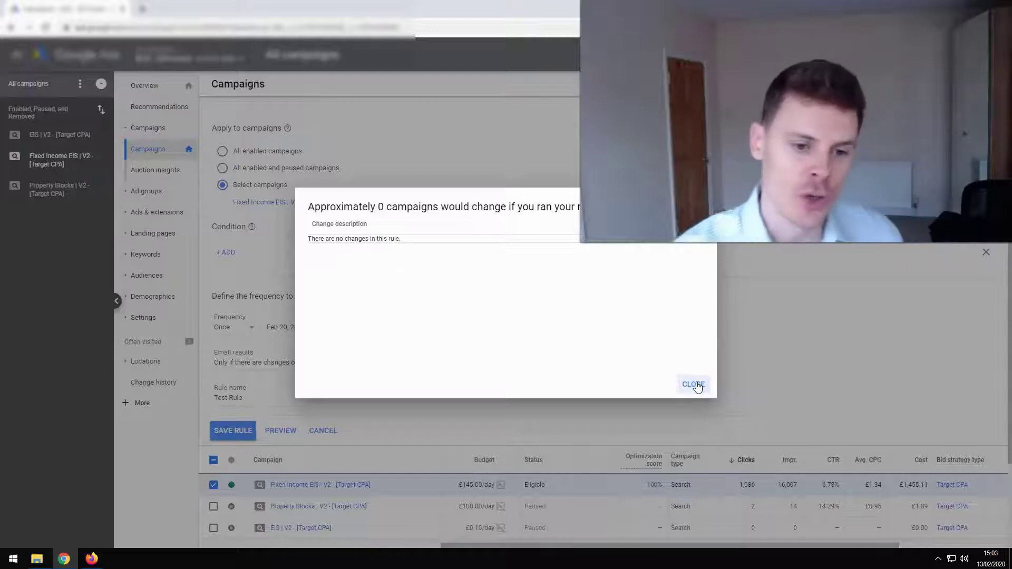
click(695, 386)
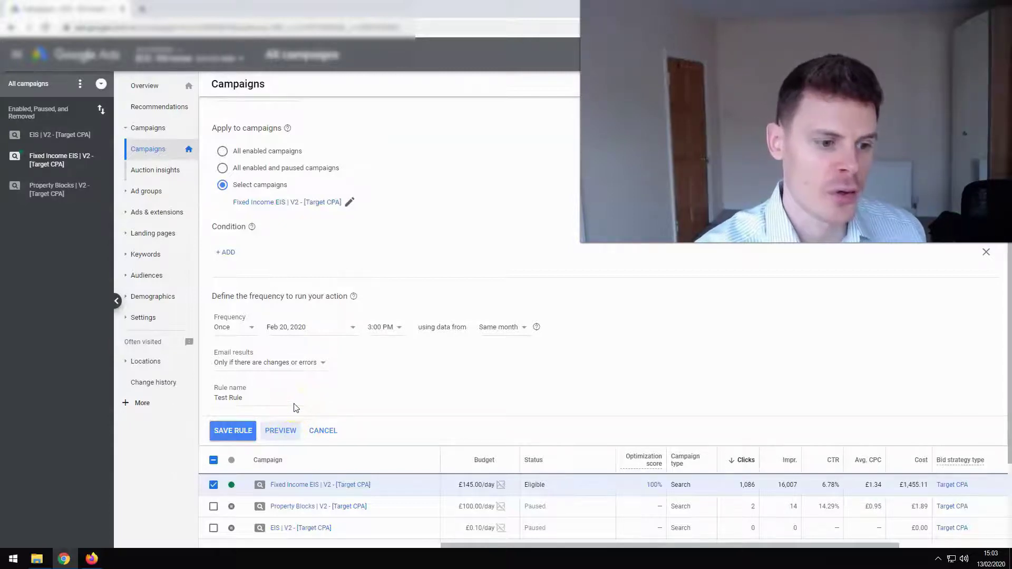
Step: Discard the current rule and start an Enable campaigns rule for Property Blocks instead
click(214, 486)
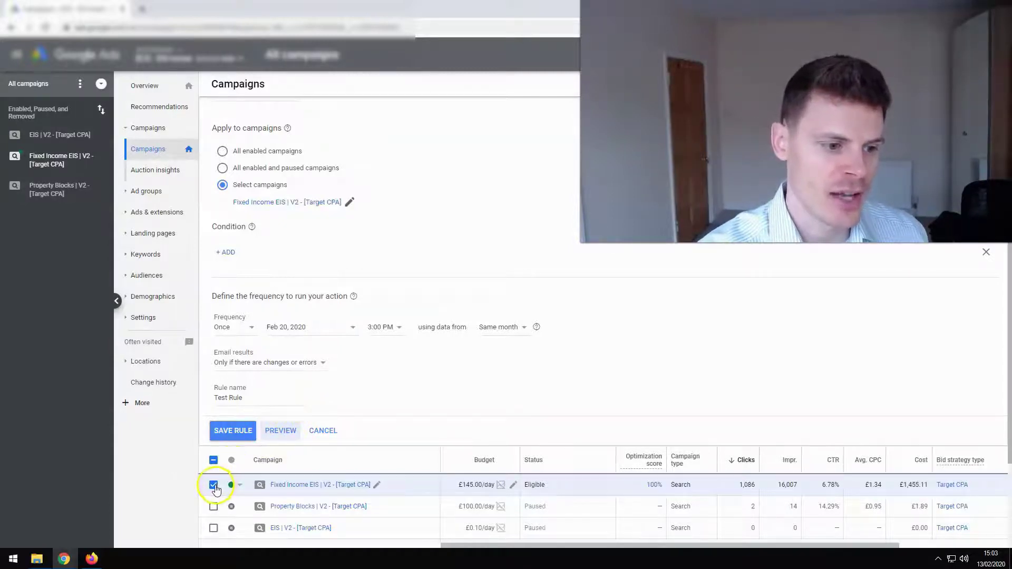
click(322, 432)
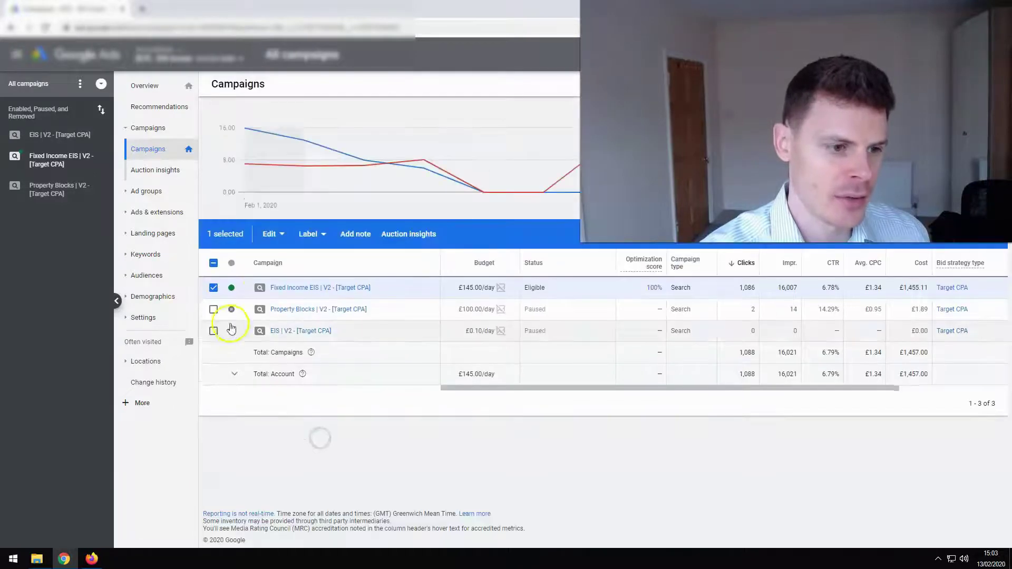
click(213, 288)
click(214, 309)
click(275, 235)
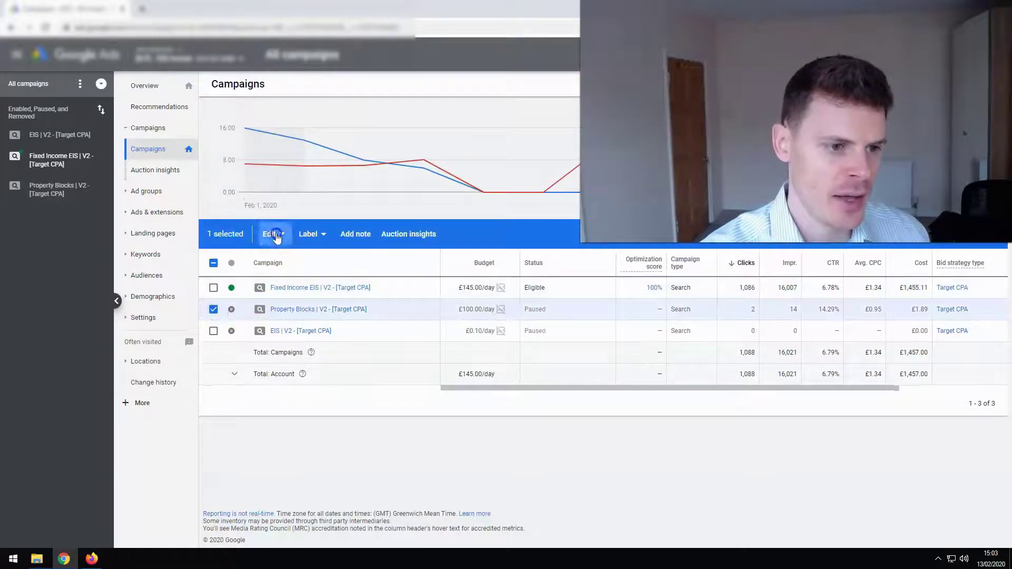
click(267, 420)
click(253, 150)
click(254, 158)
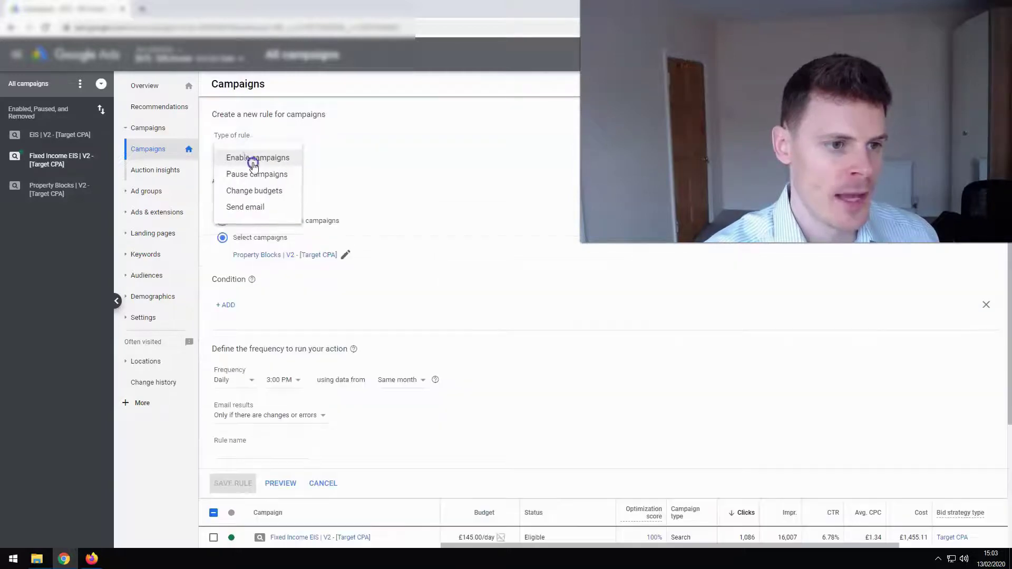
Step: Schedule it Once on Feb 20, 2020, name it 'Test', and preview it
click(243, 381)
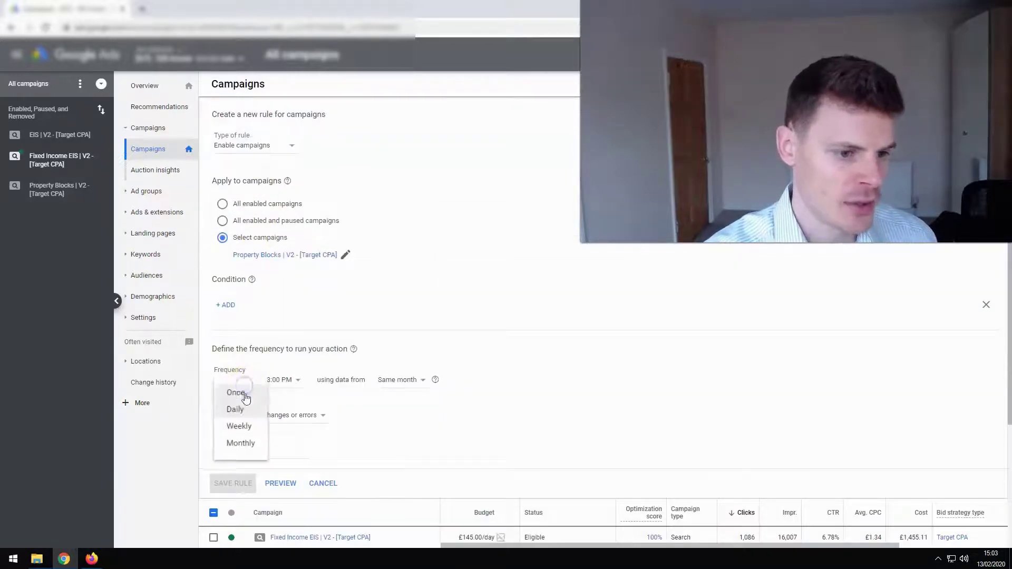
click(241, 391)
click(272, 384)
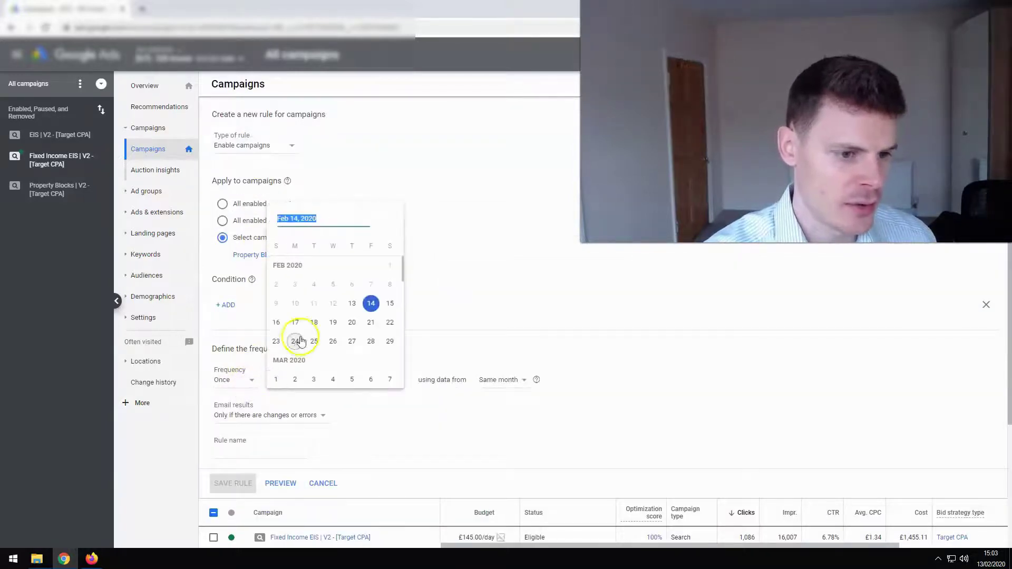
click(349, 325)
click(256, 450)
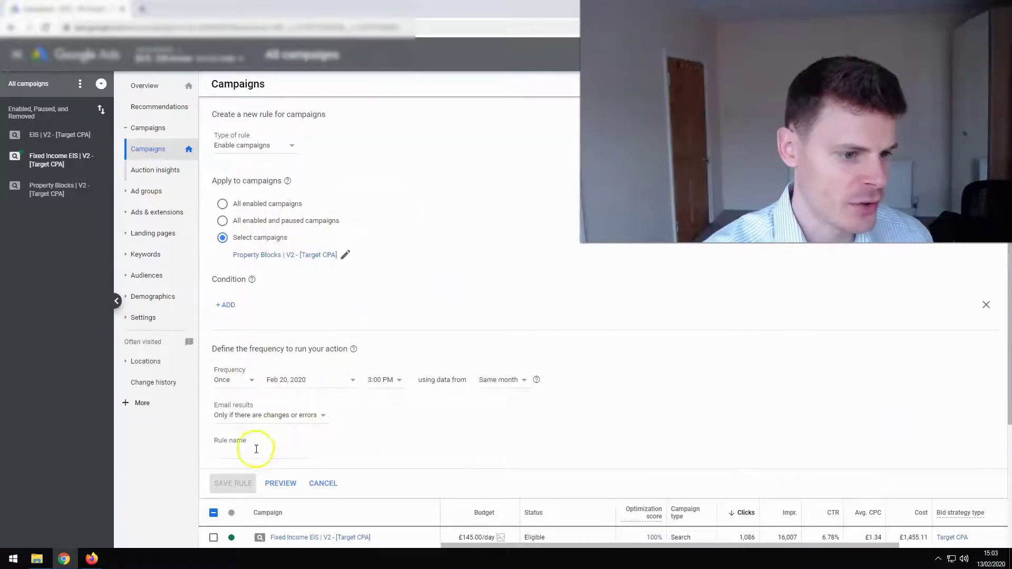
text(Test)
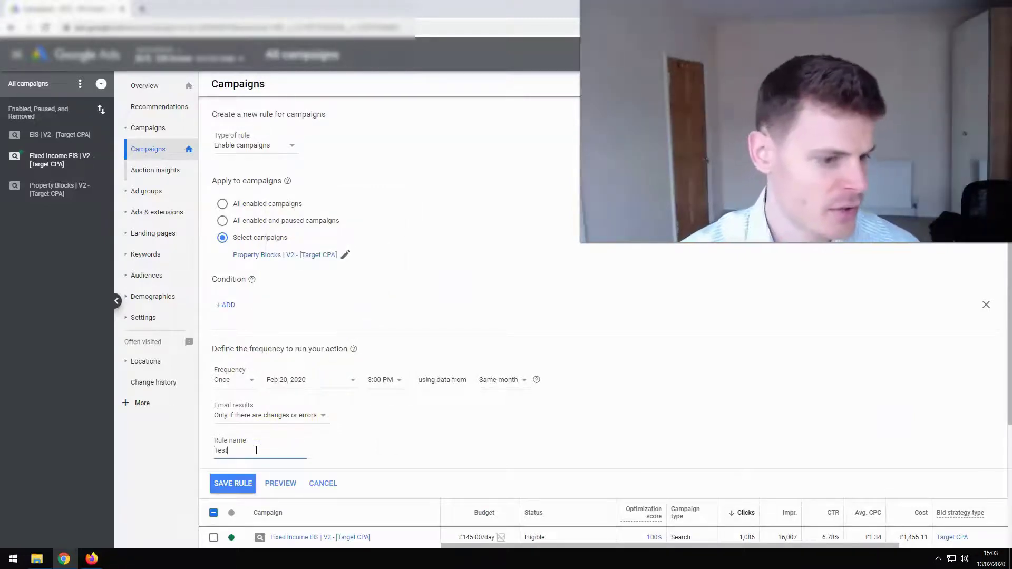
click(281, 483)
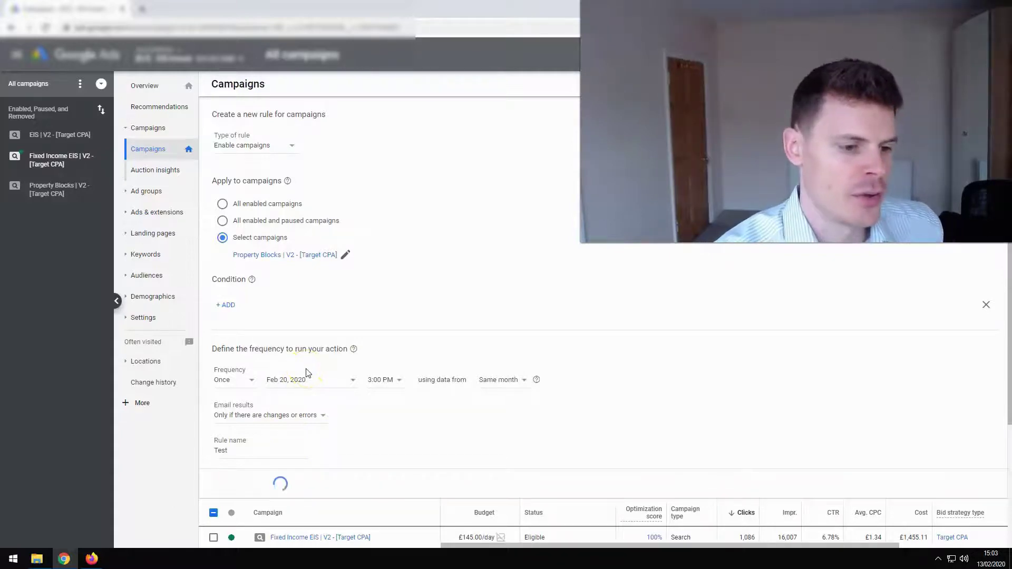
Step: Review the preview showing Property Blocks changing from paused to enabled, then close it
scroll(307, 373, down, 1)
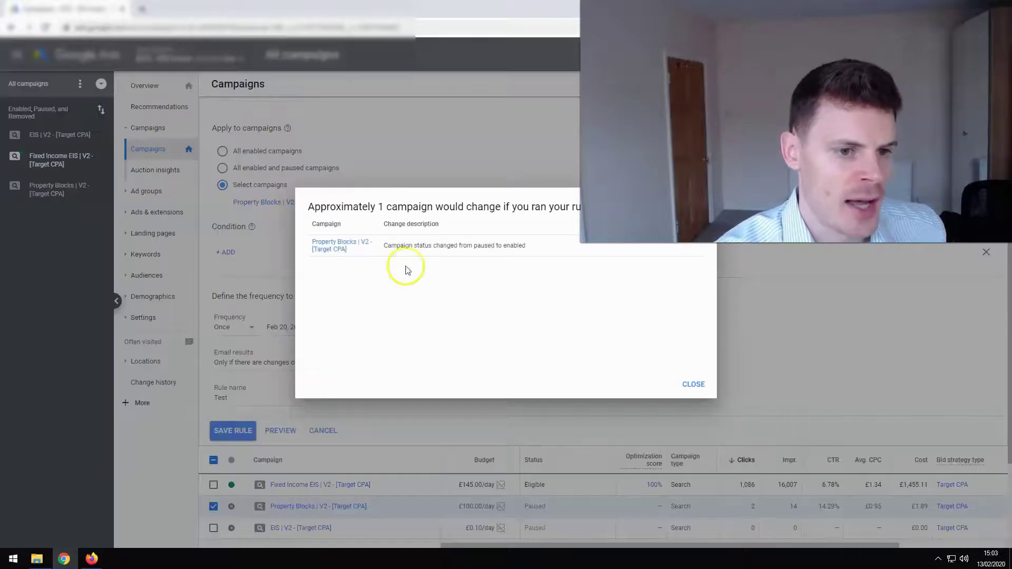
click(417, 258)
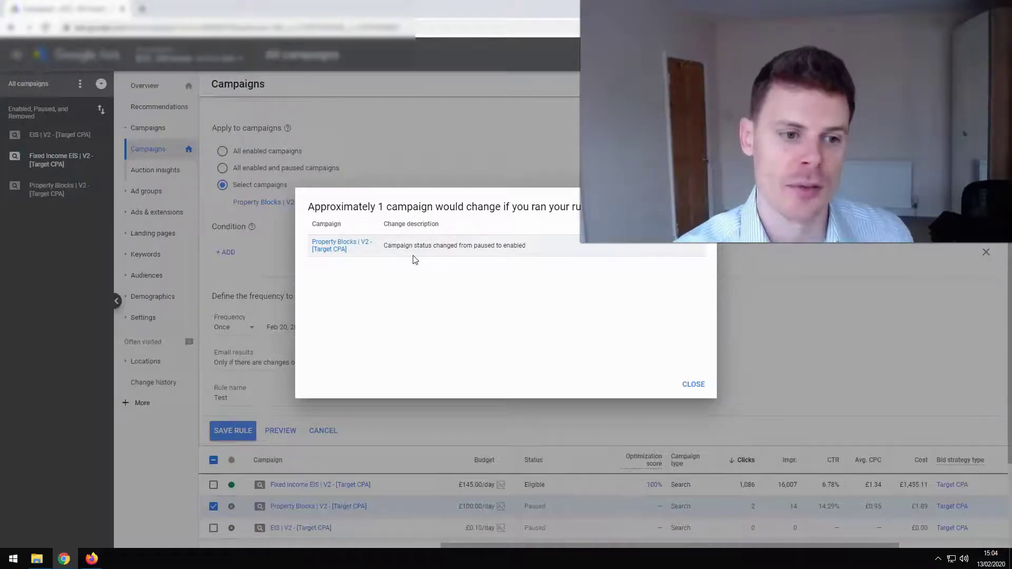
click(695, 385)
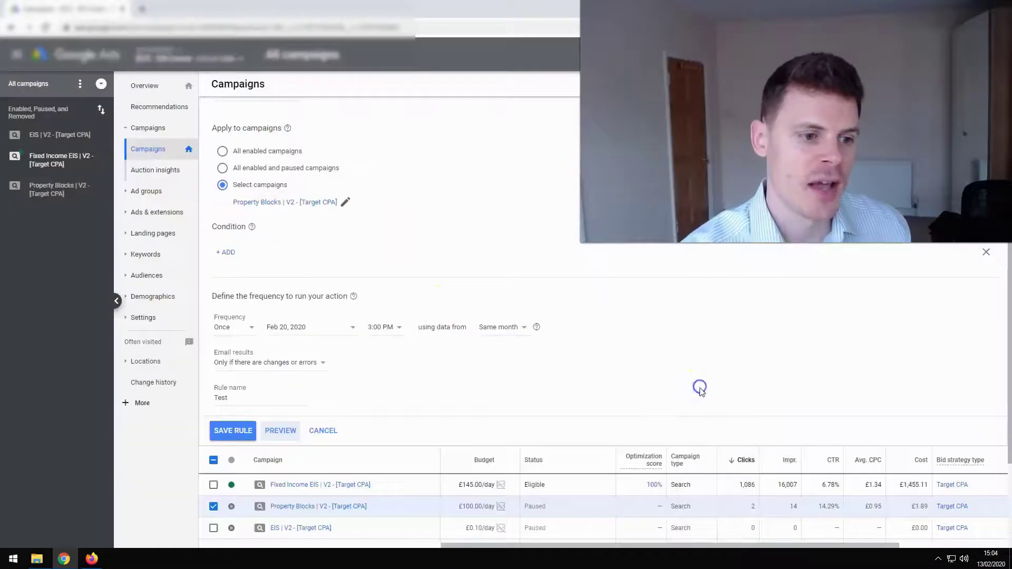
Step: Set the rule's email results option to 'Every time this rule runs'
click(243, 363)
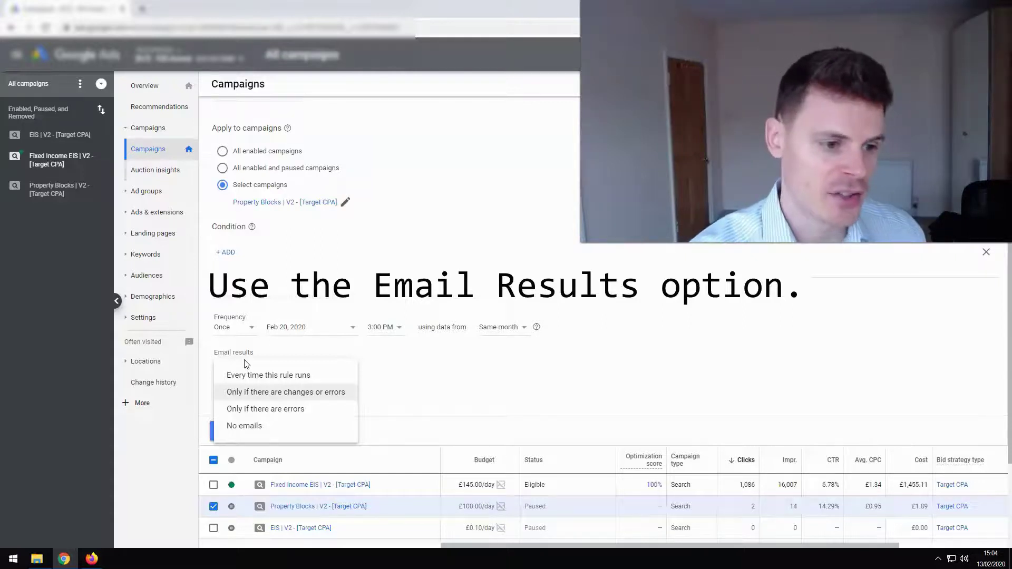
click(253, 378)
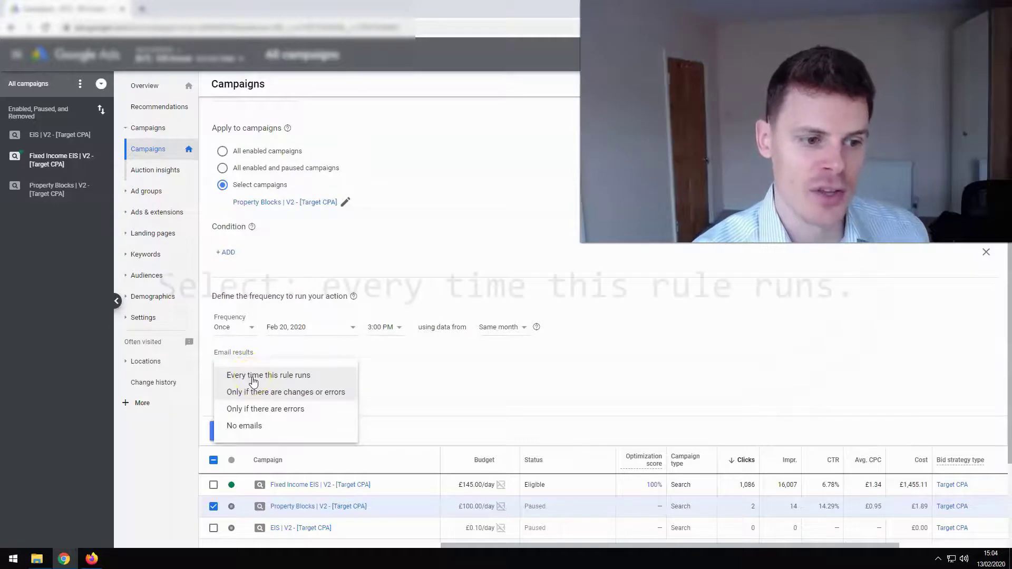
click(252, 379)
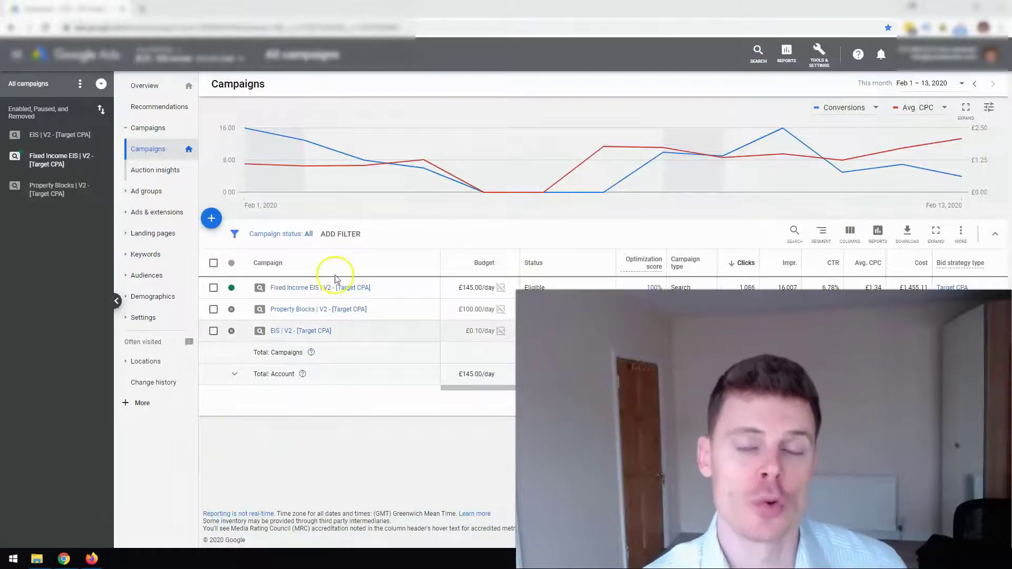
click(820, 58)
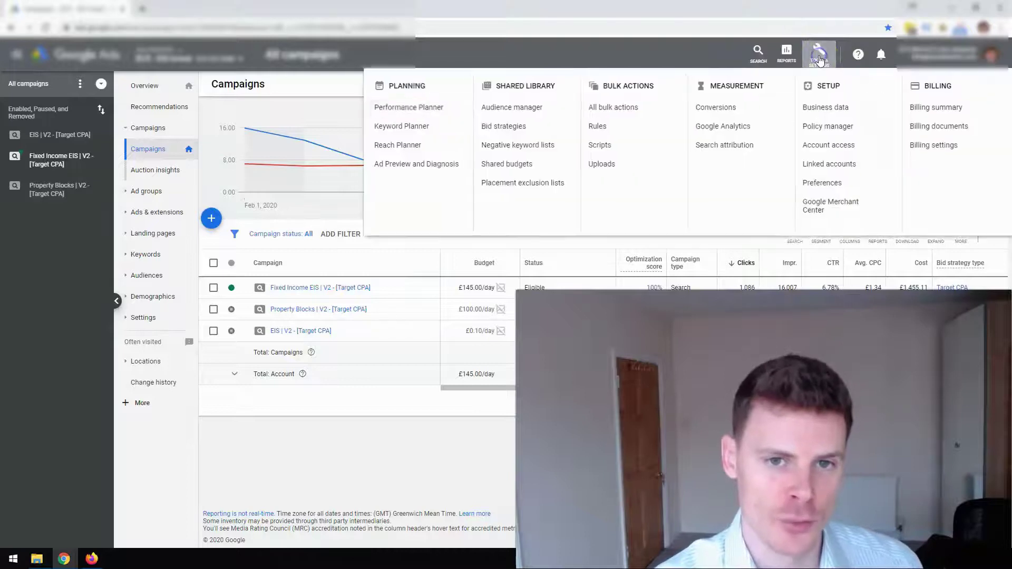
click(606, 129)
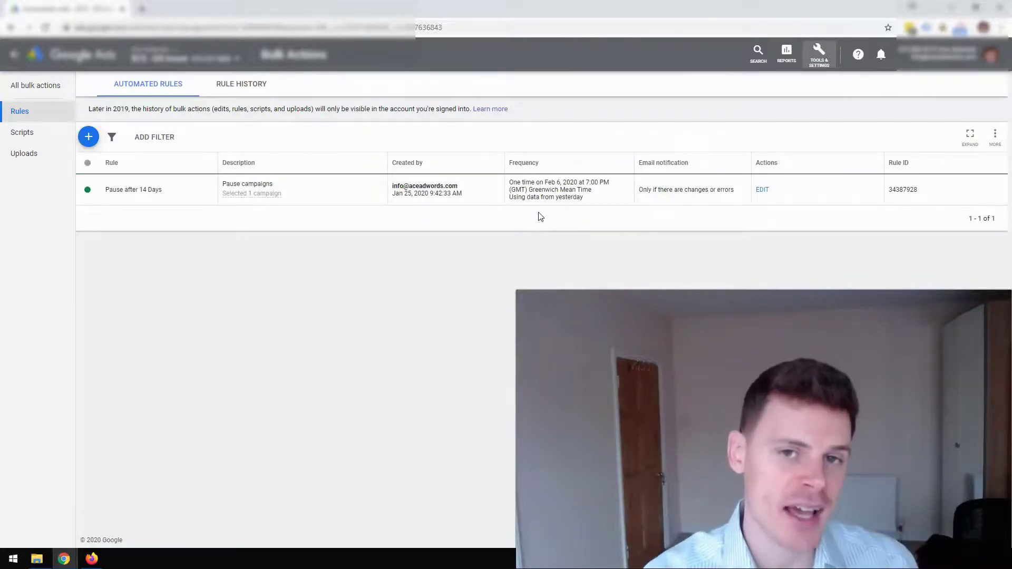
click(767, 190)
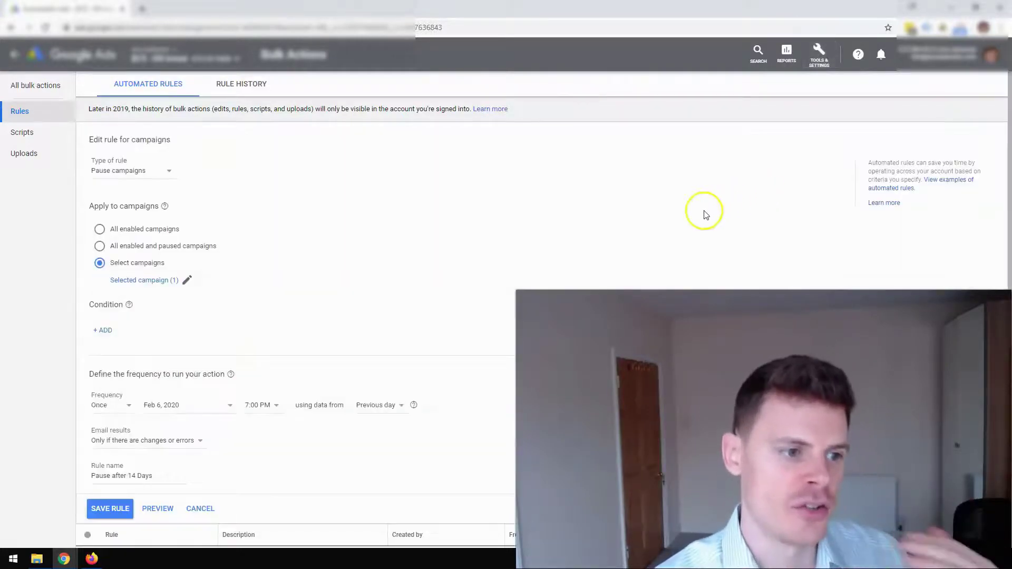
click(589, 236)
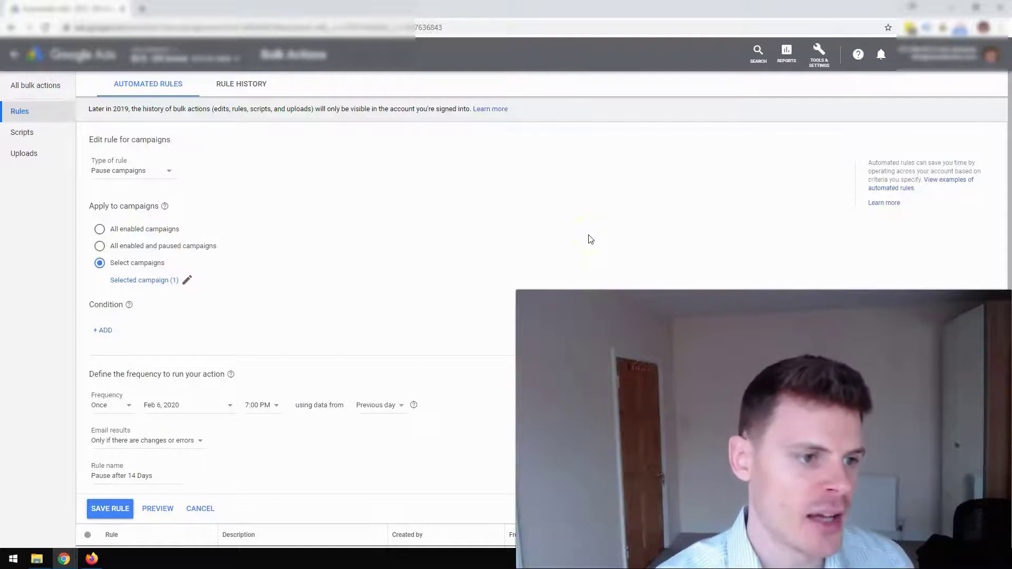
scroll(385, 395, down, 1)
click(189, 456)
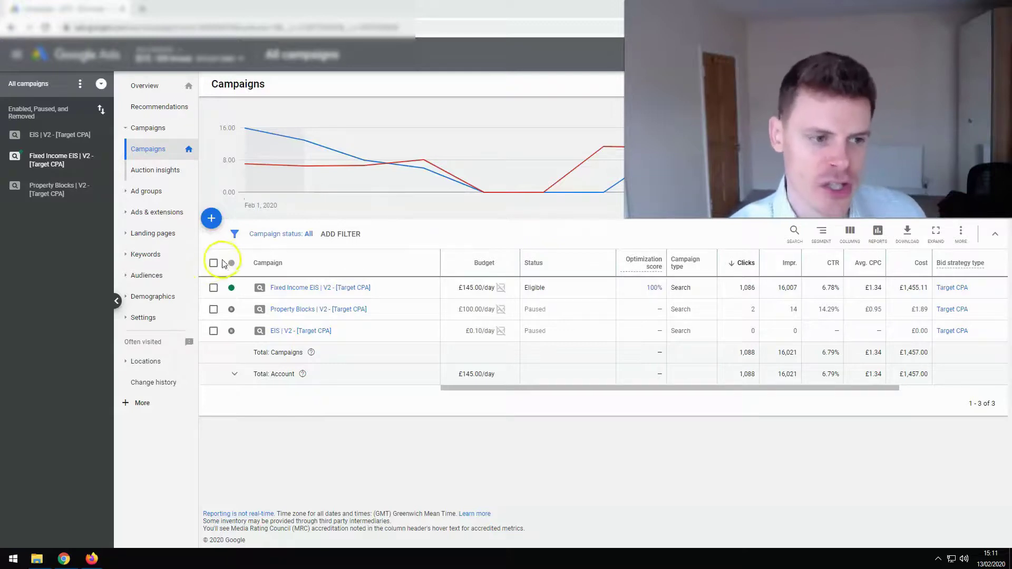
Step: Select all three campaigns and start a new automated rule of type Pause campaigns
click(212, 267)
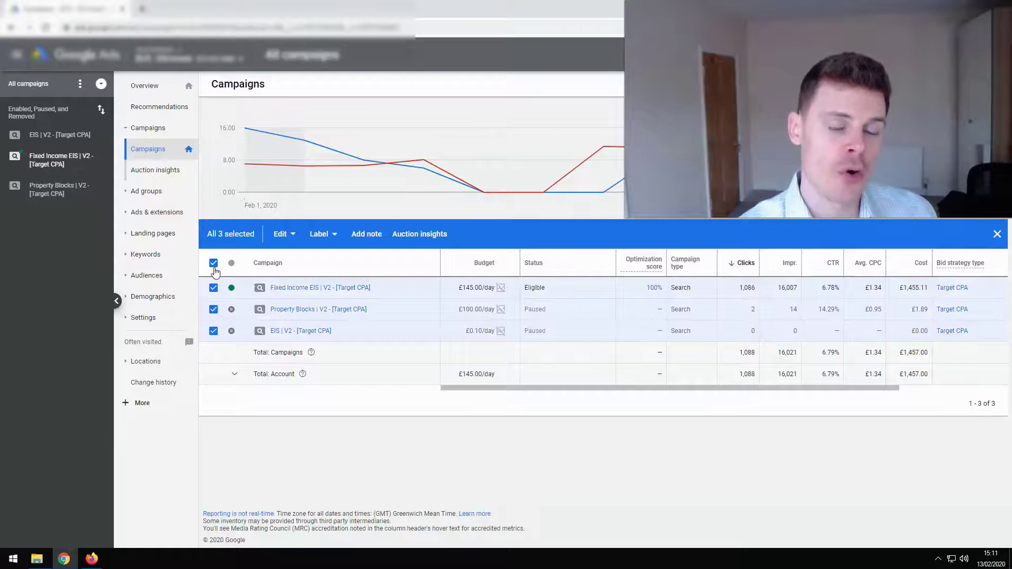
click(283, 234)
click(267, 420)
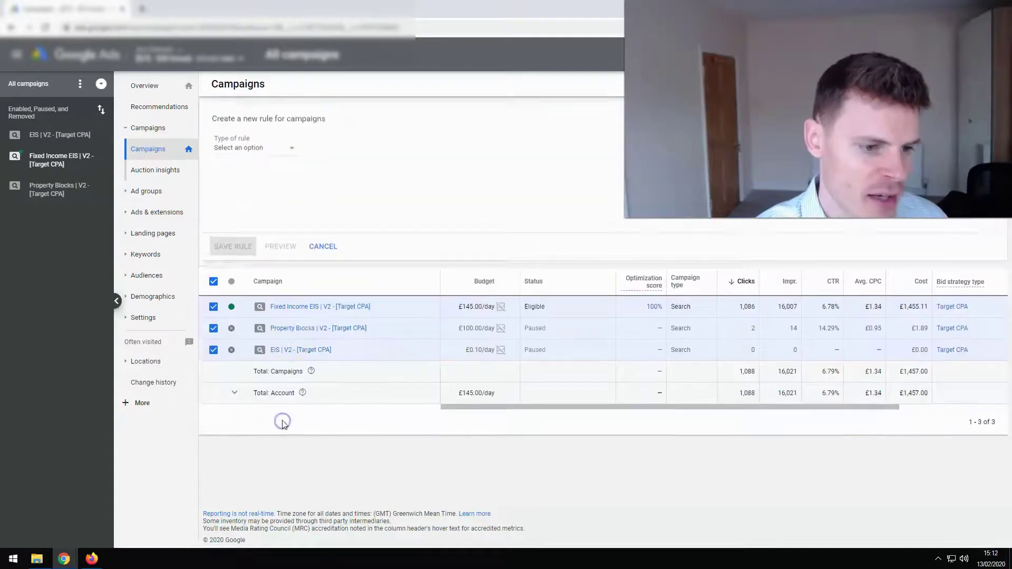
click(264, 148)
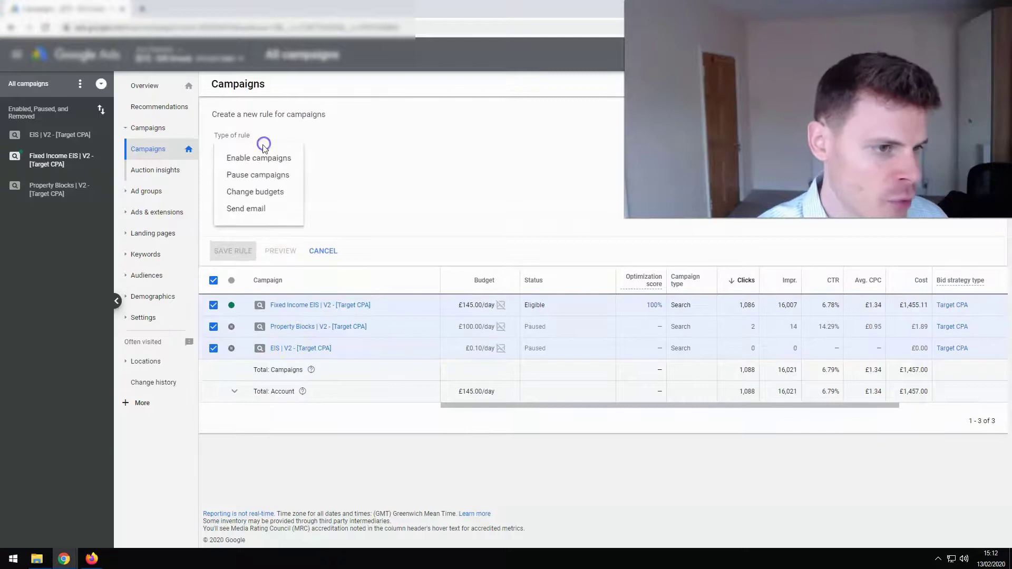
click(258, 175)
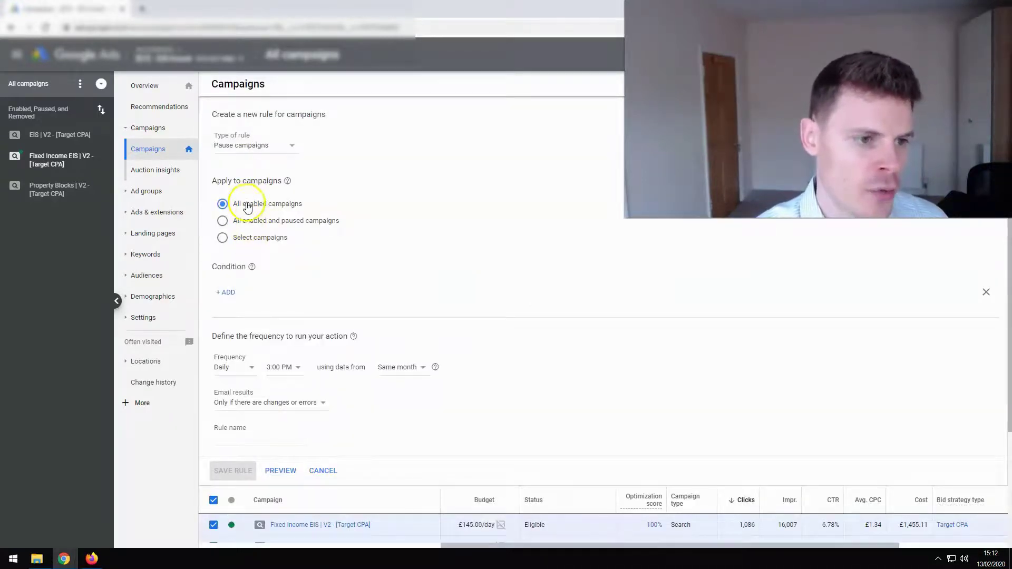
Step: Add the rule condition Performance > Cost greater than £2,000.00
click(228, 292)
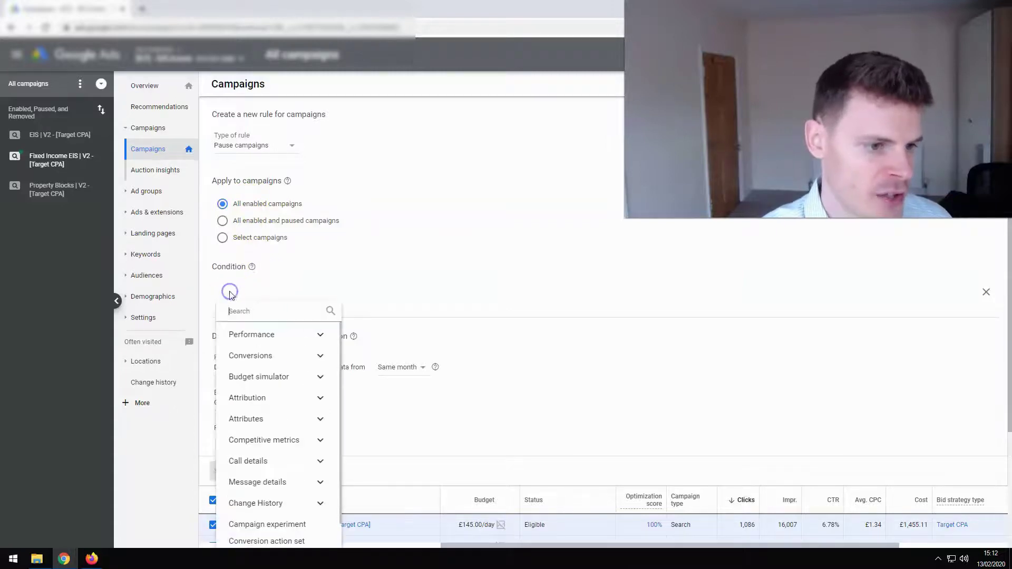
click(265, 334)
click(255, 372)
click(274, 327)
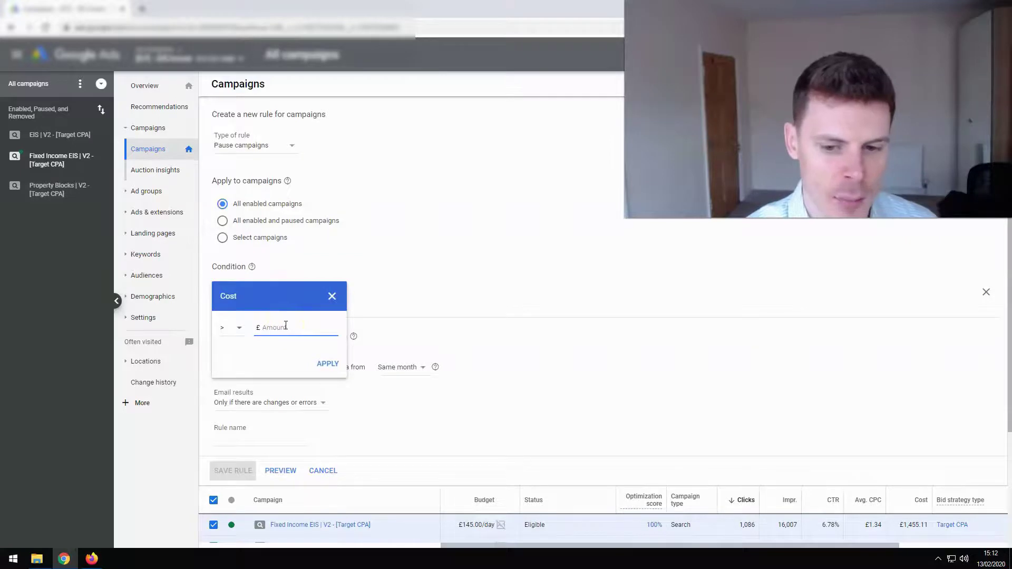
text(1000)
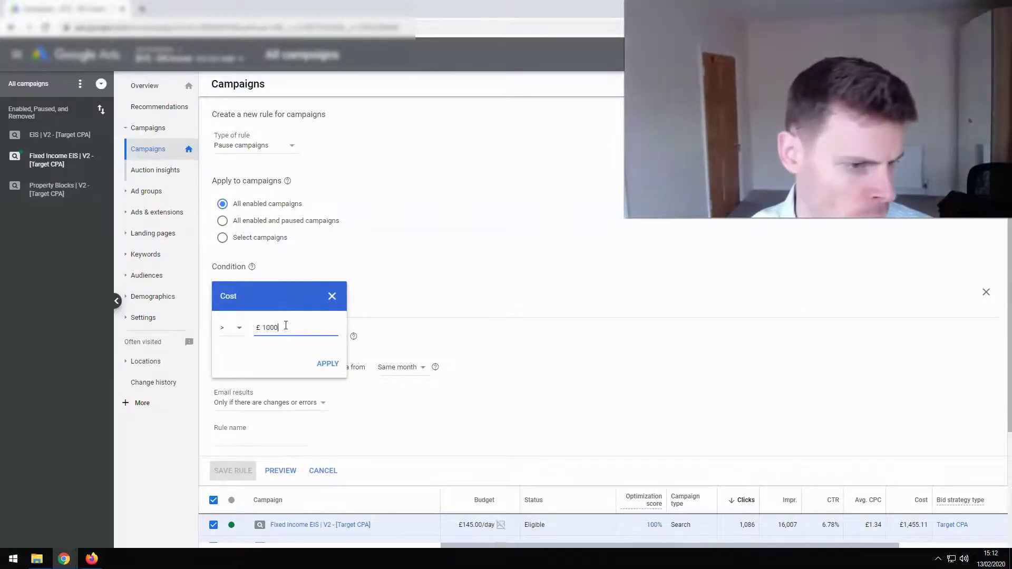
click(266, 328)
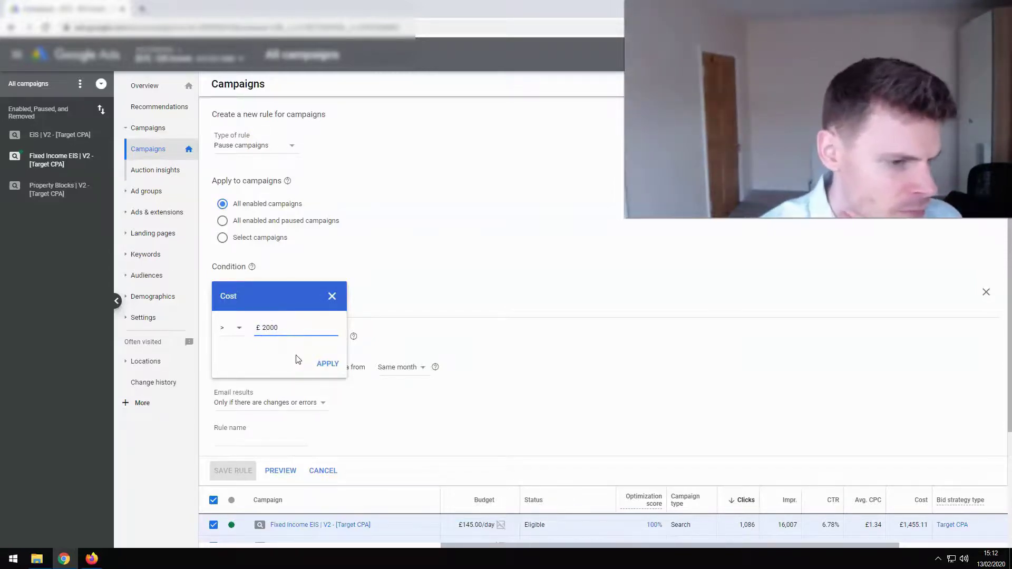
click(289, 327)
click(328, 365)
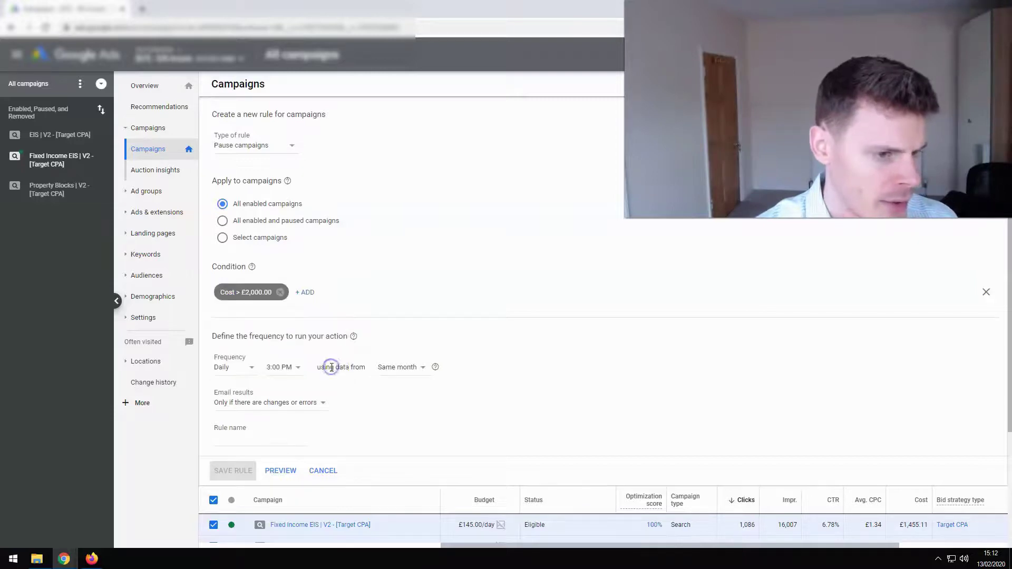
Step: Keep the rule's frequency on Daily and name the rule 'Test'
click(243, 368)
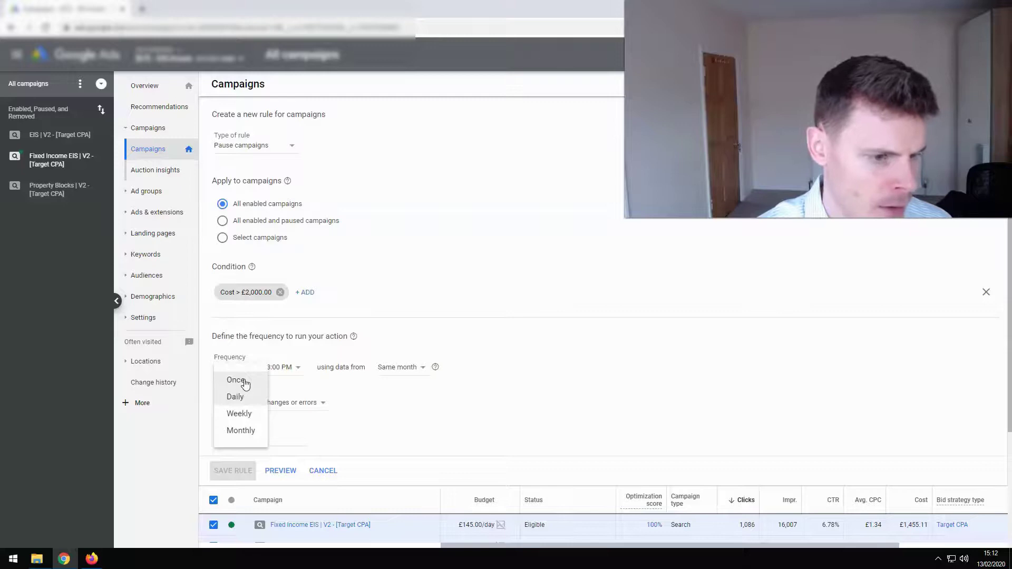
click(237, 397)
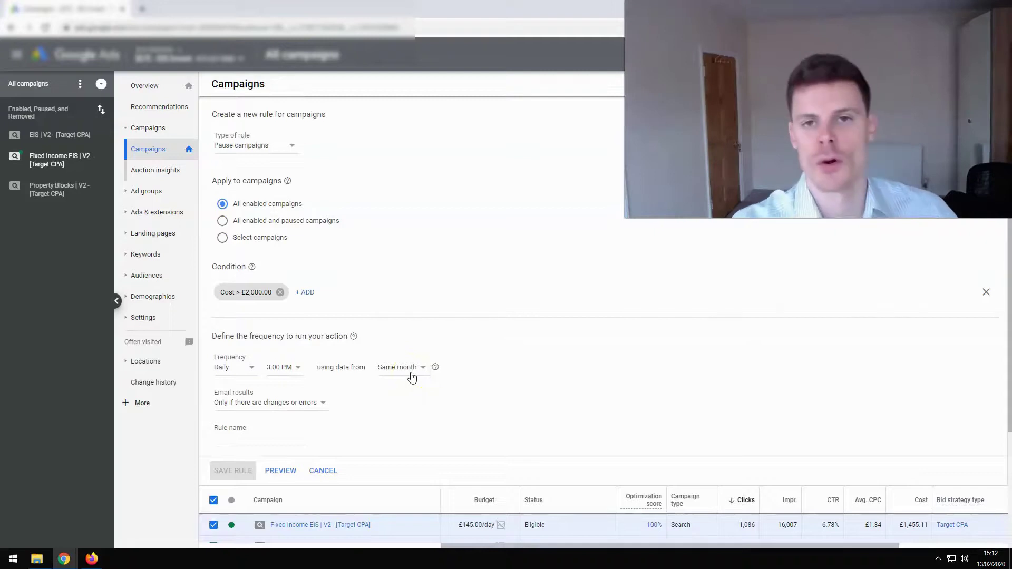
click(510, 217)
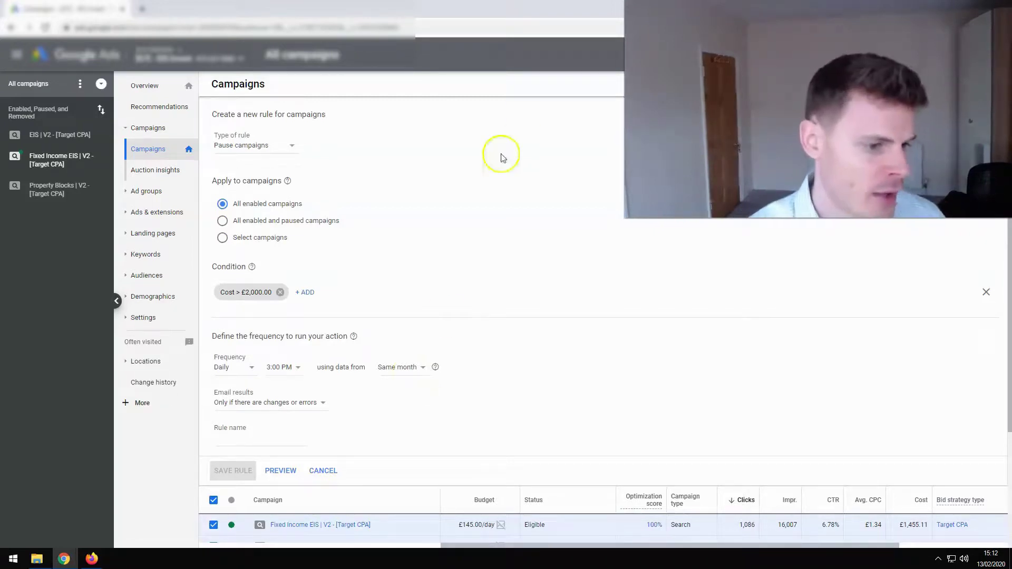
click(260, 437)
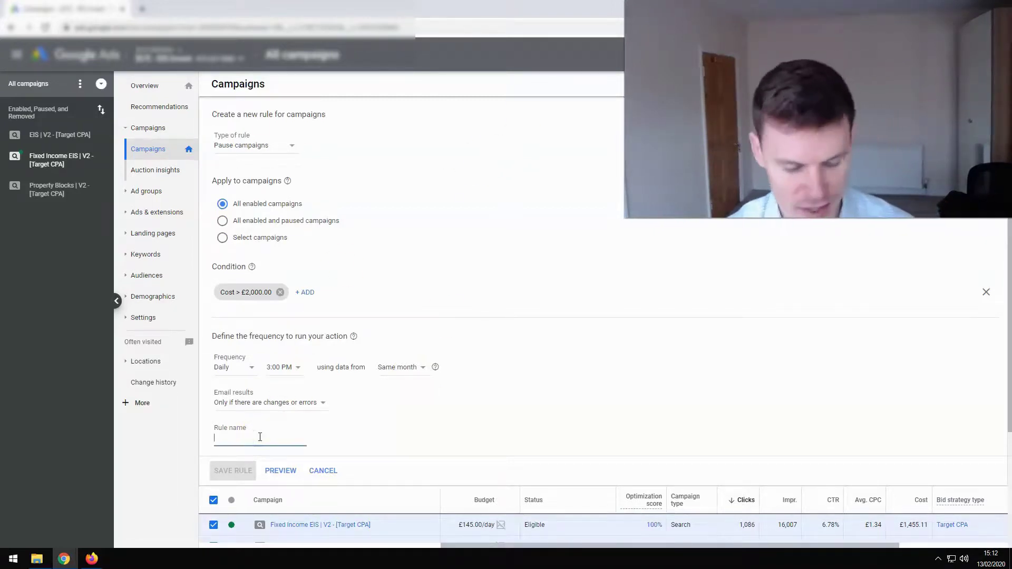
text(Test)
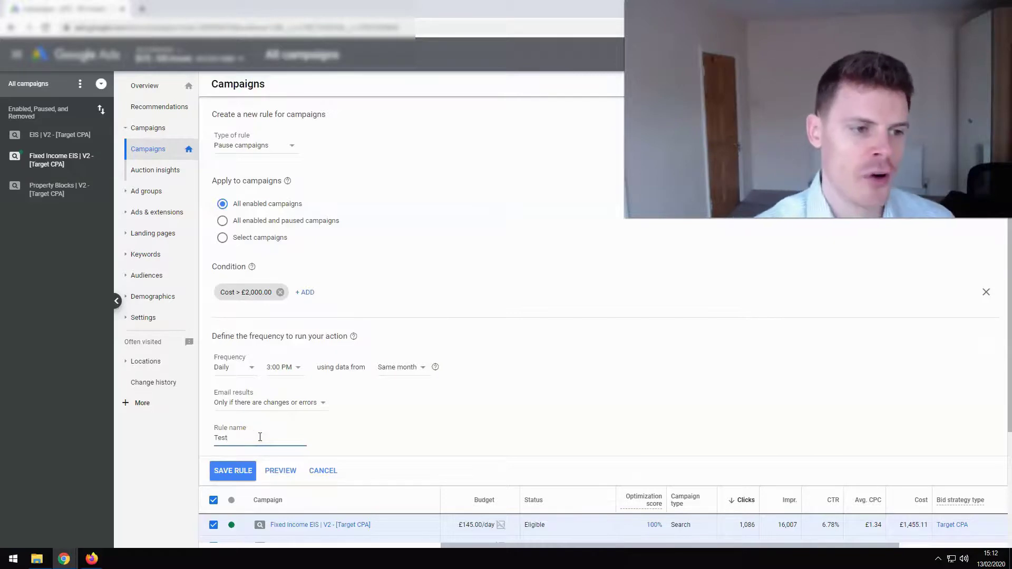